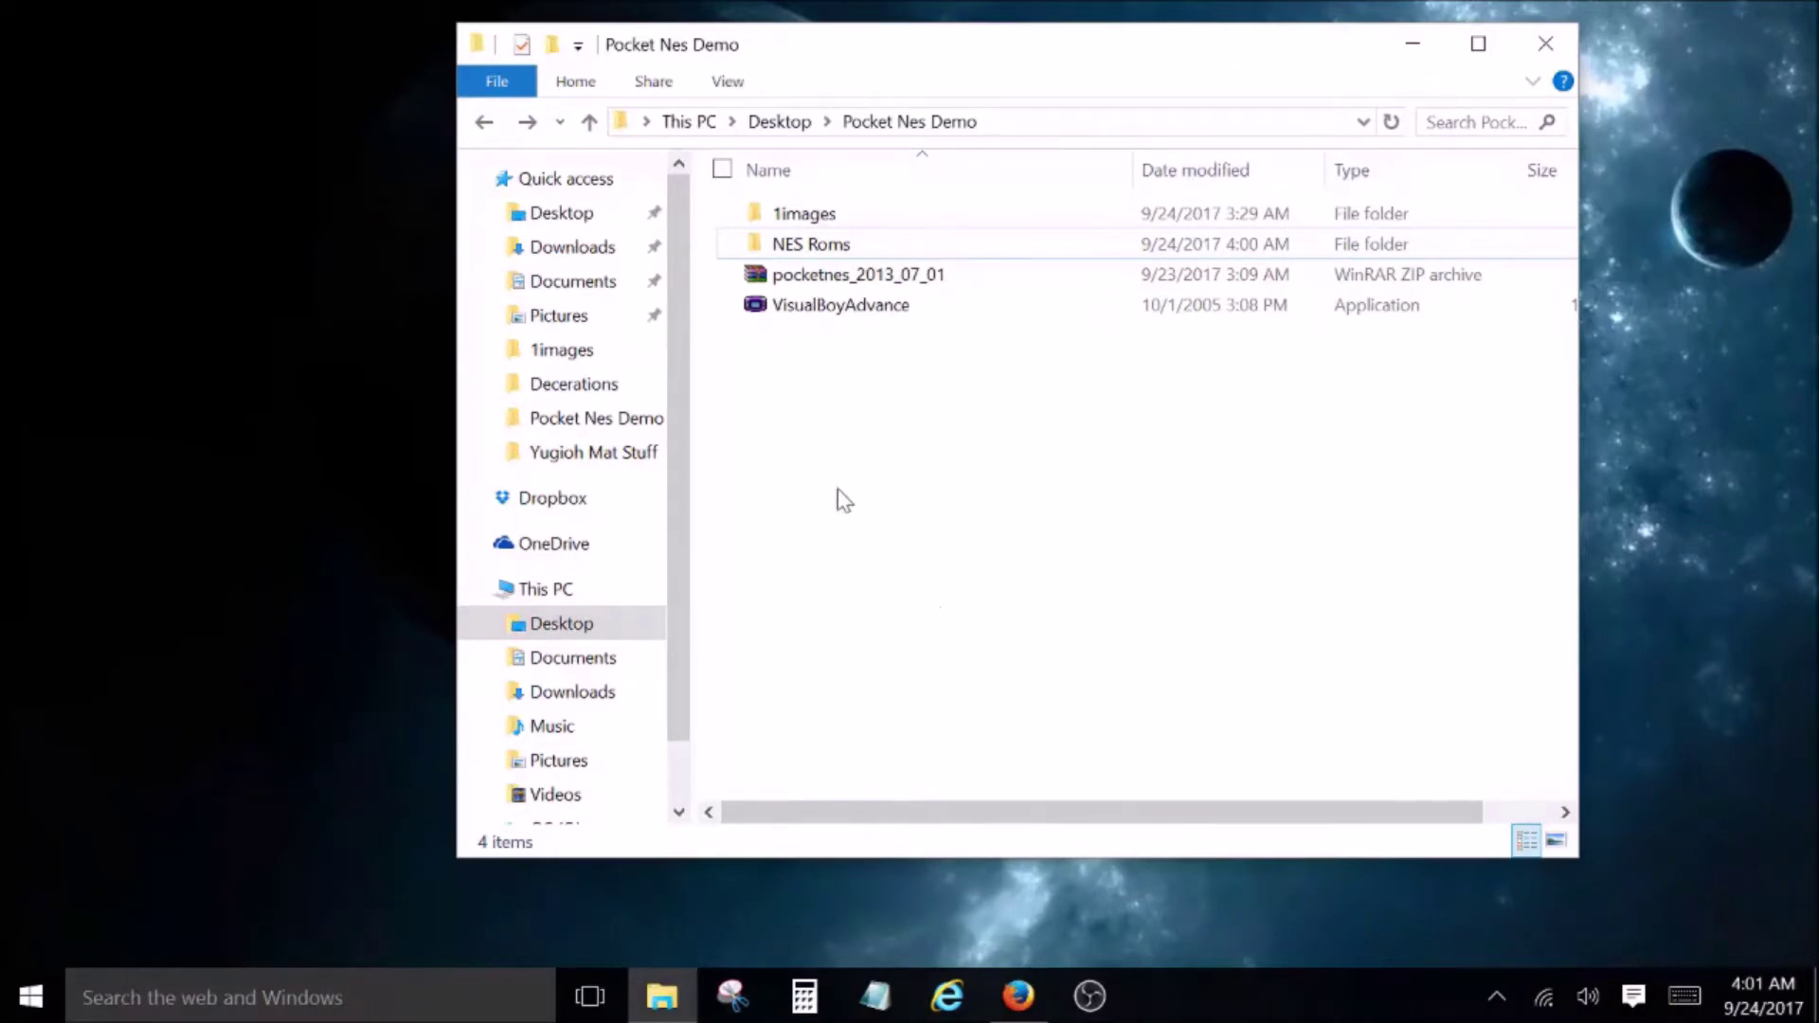
Switch from File Explorer to the PocketNES download page in Firefox.
{"action": "left_click", "coordinate": [1019, 995]}
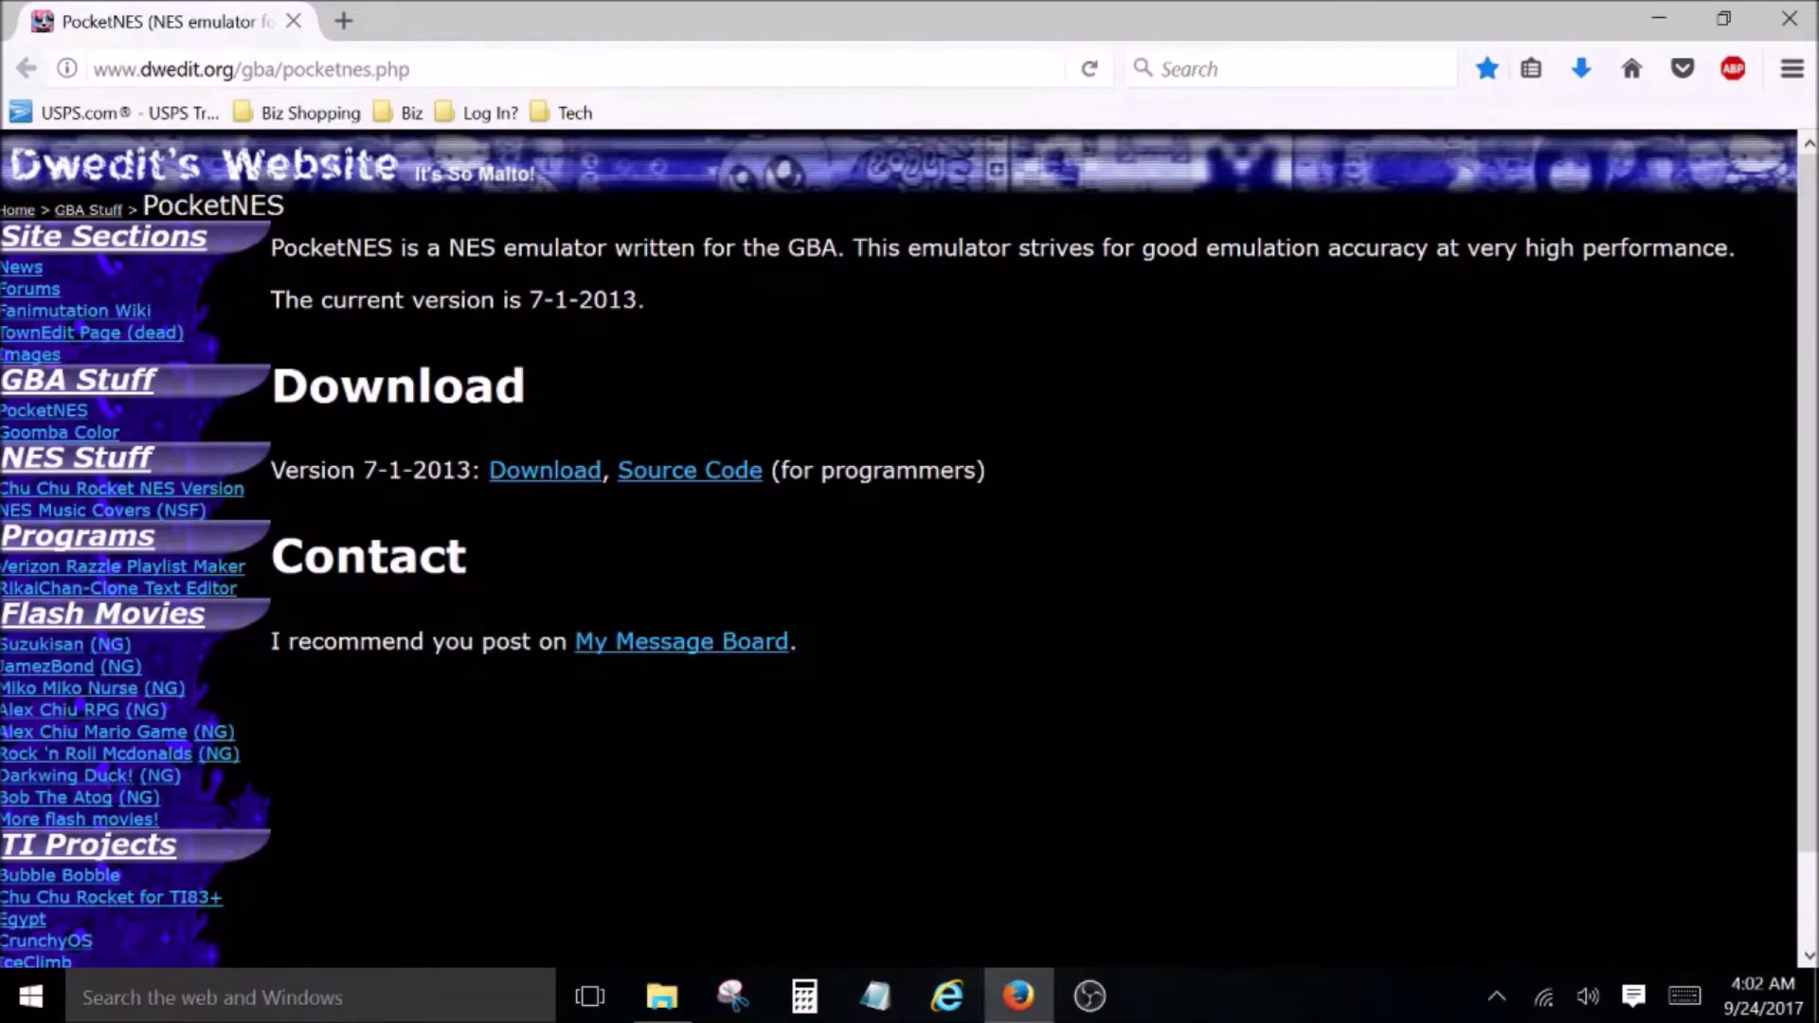
Highlight the PocketNES page's web address, current version 7-1-2013 and the PocketNES name.
{"action": "left_click_drag", "start_coordinate": [409, 69], "coordinate": [92, 69]}
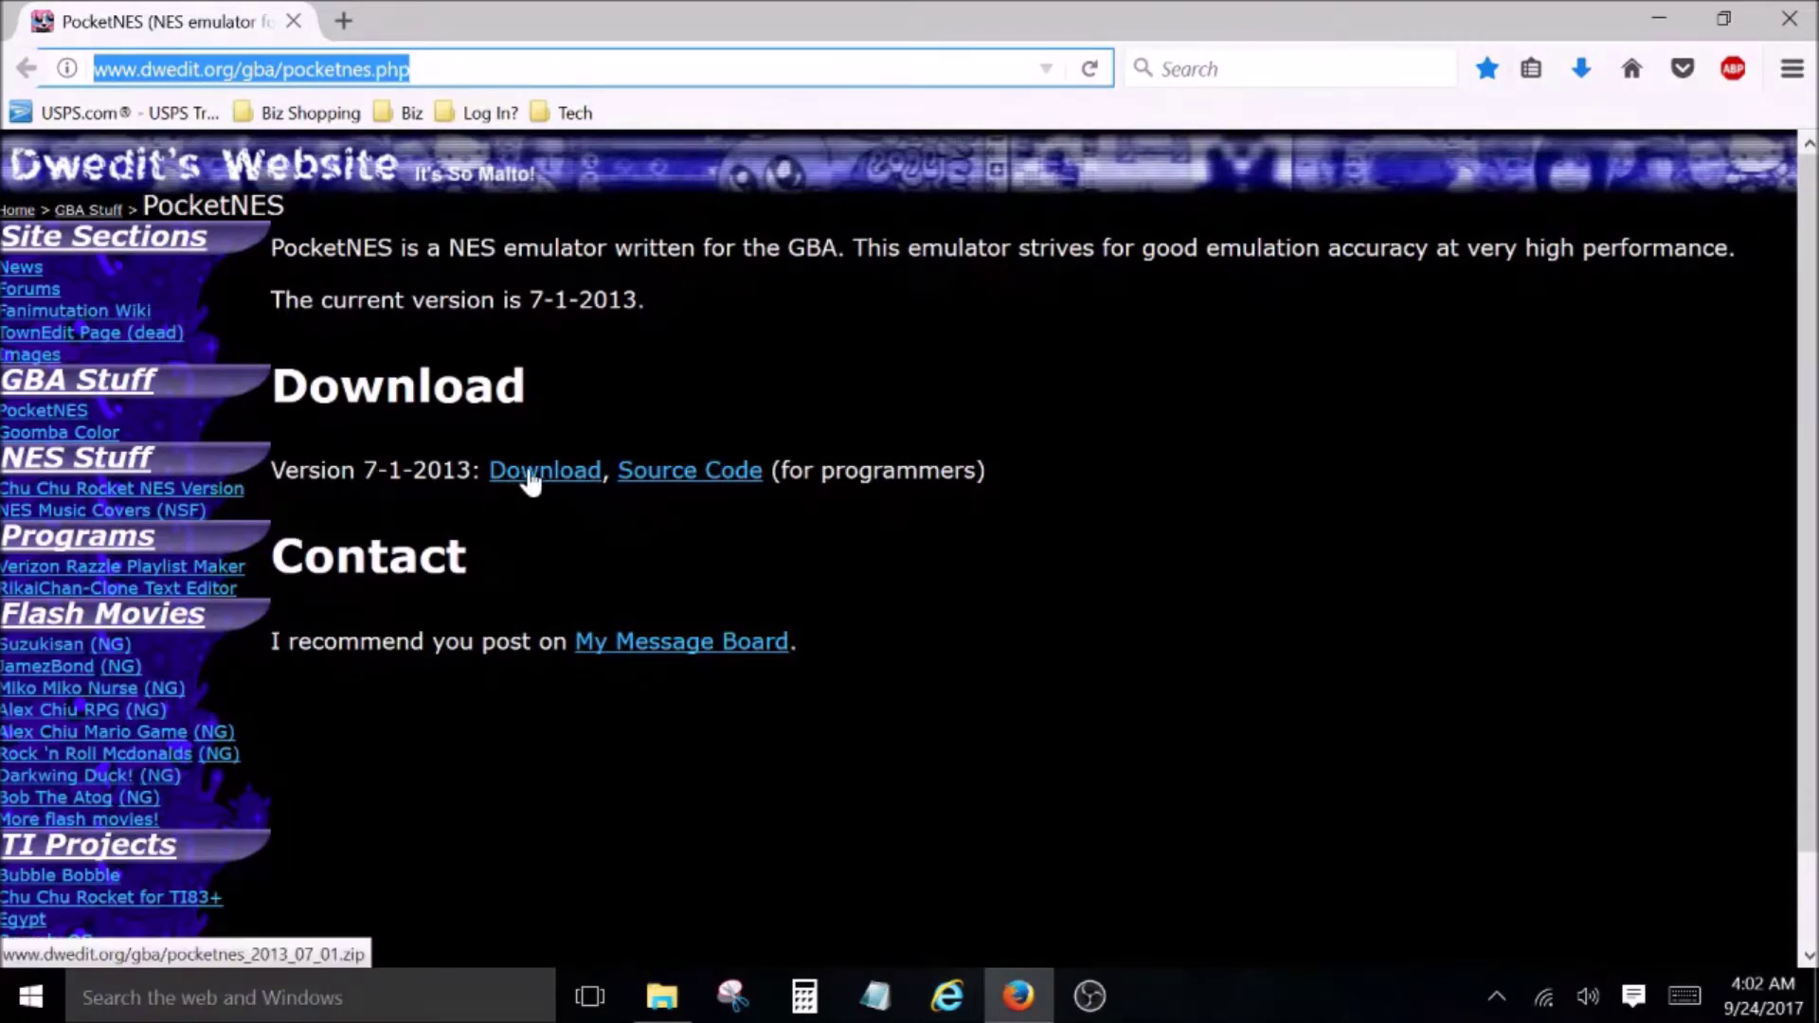
{"action": "left_click_drag", "start_coordinate": [272, 470], "coordinate": [405, 441]}
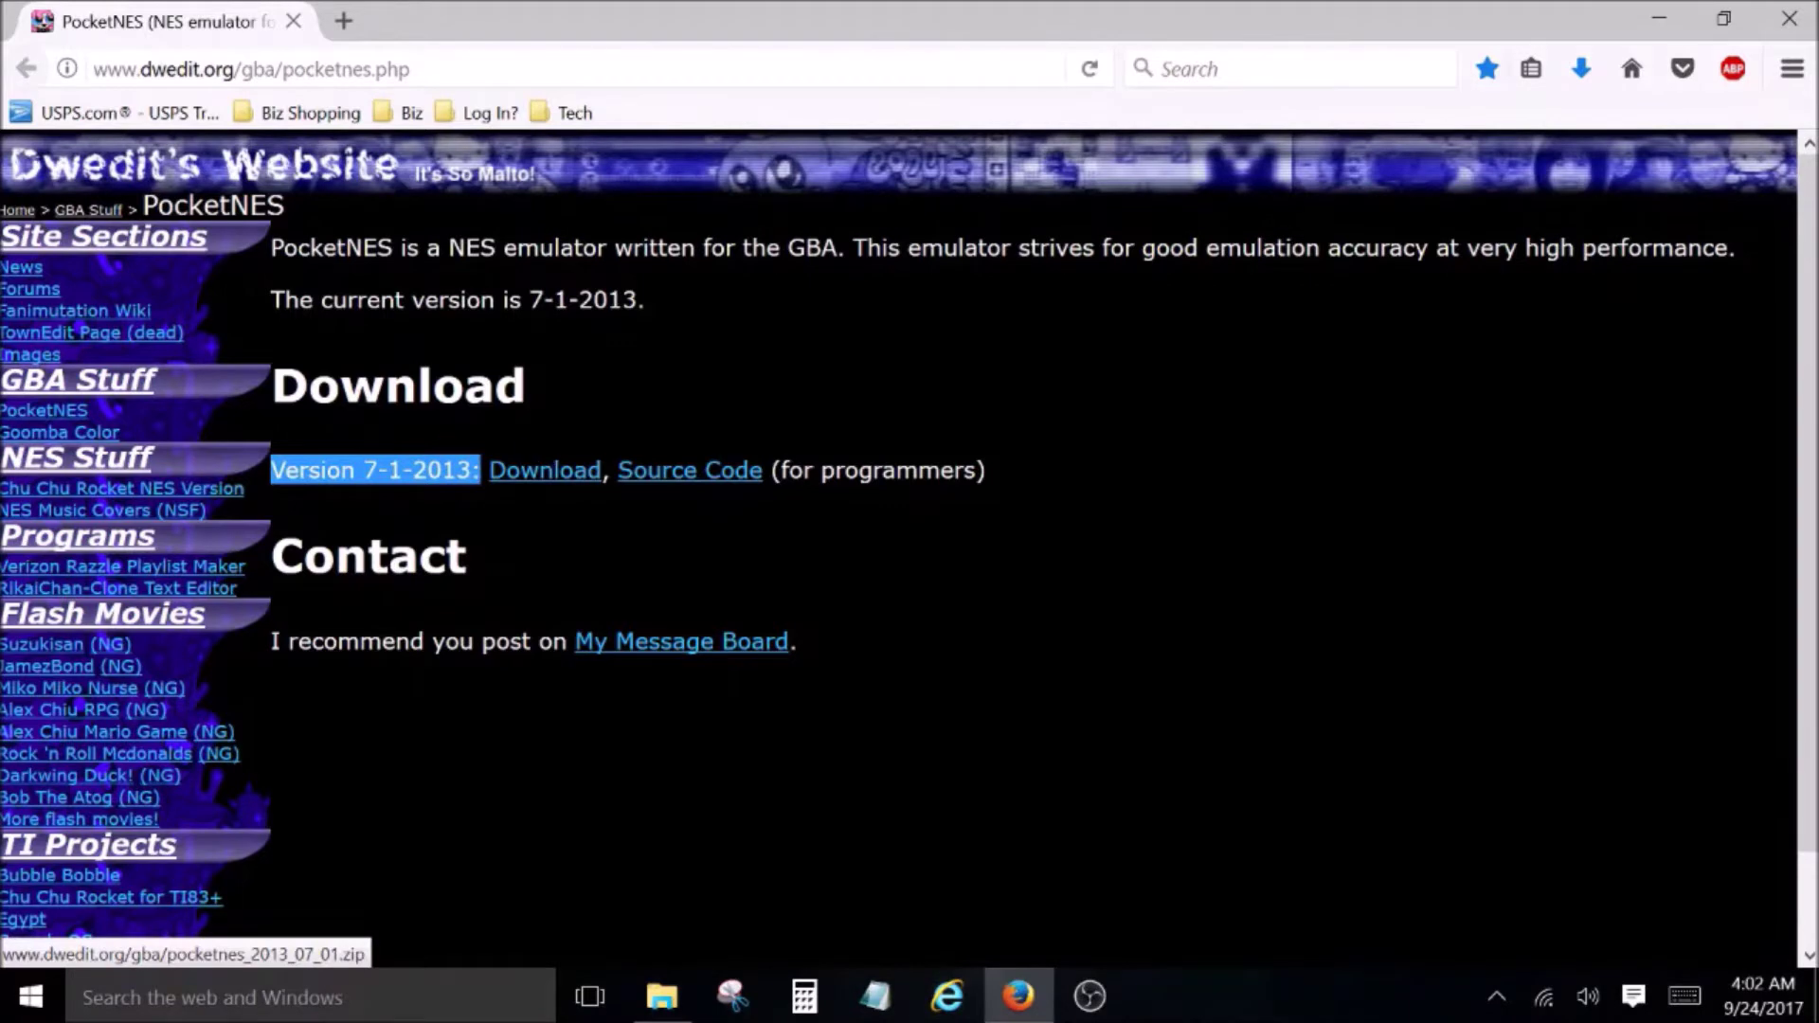
{"action": "left_click_drag", "start_coordinate": [272, 248], "coordinate": [401, 247]}
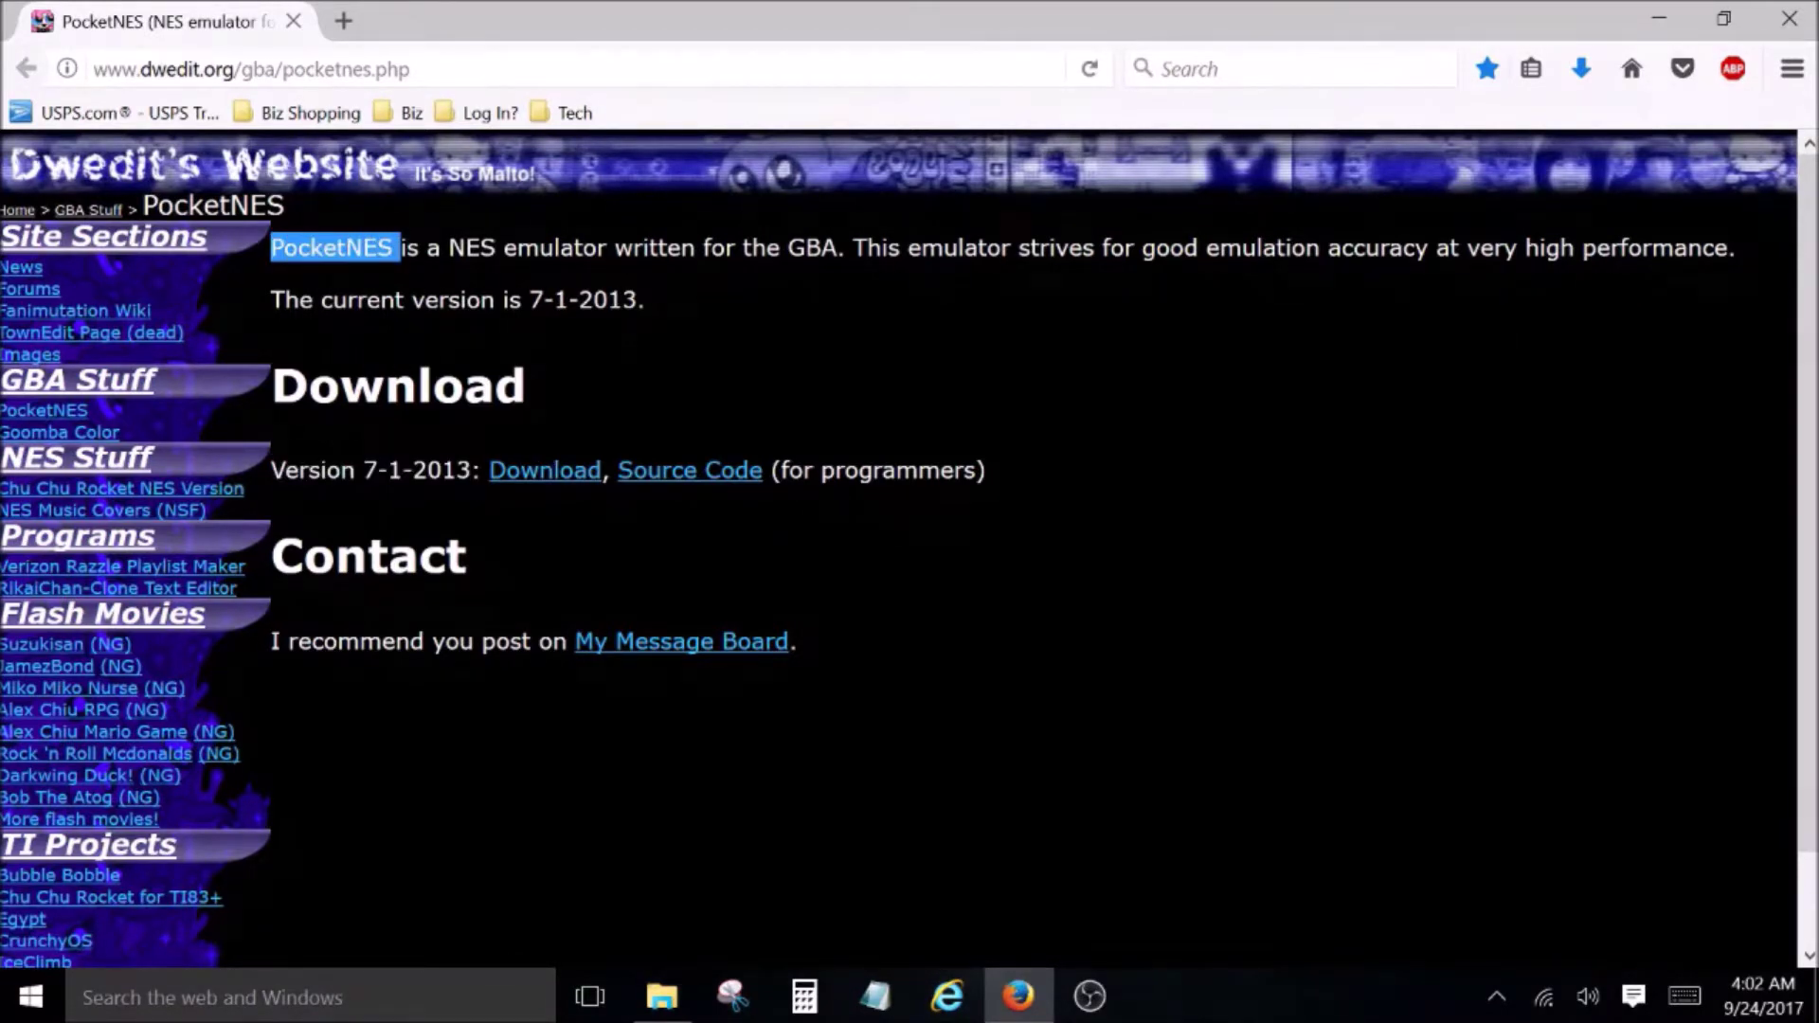
Close Firefox and extract pocketnes_2013_07_01 into Pocket Nes Demo with WinRAR's Extract Here.
{"action": "left_click", "coordinate": [1787, 26]}
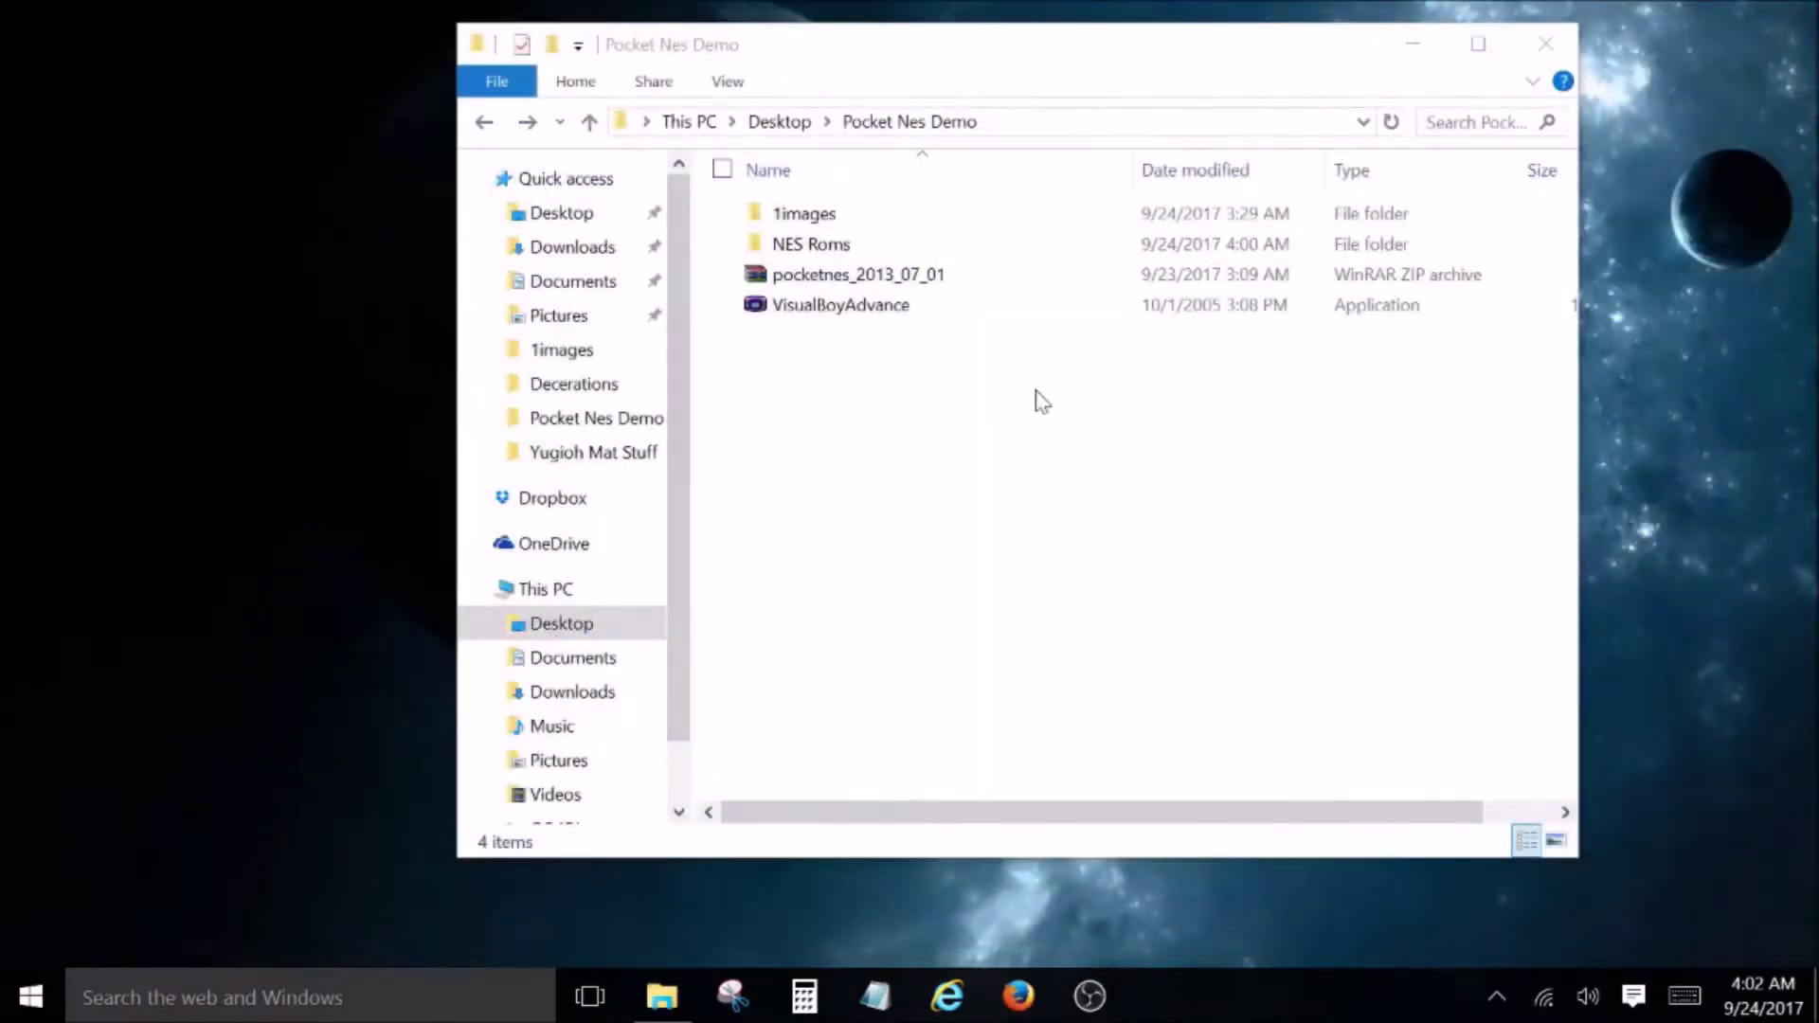
{"action": "left_click", "coordinate": [834, 284]}
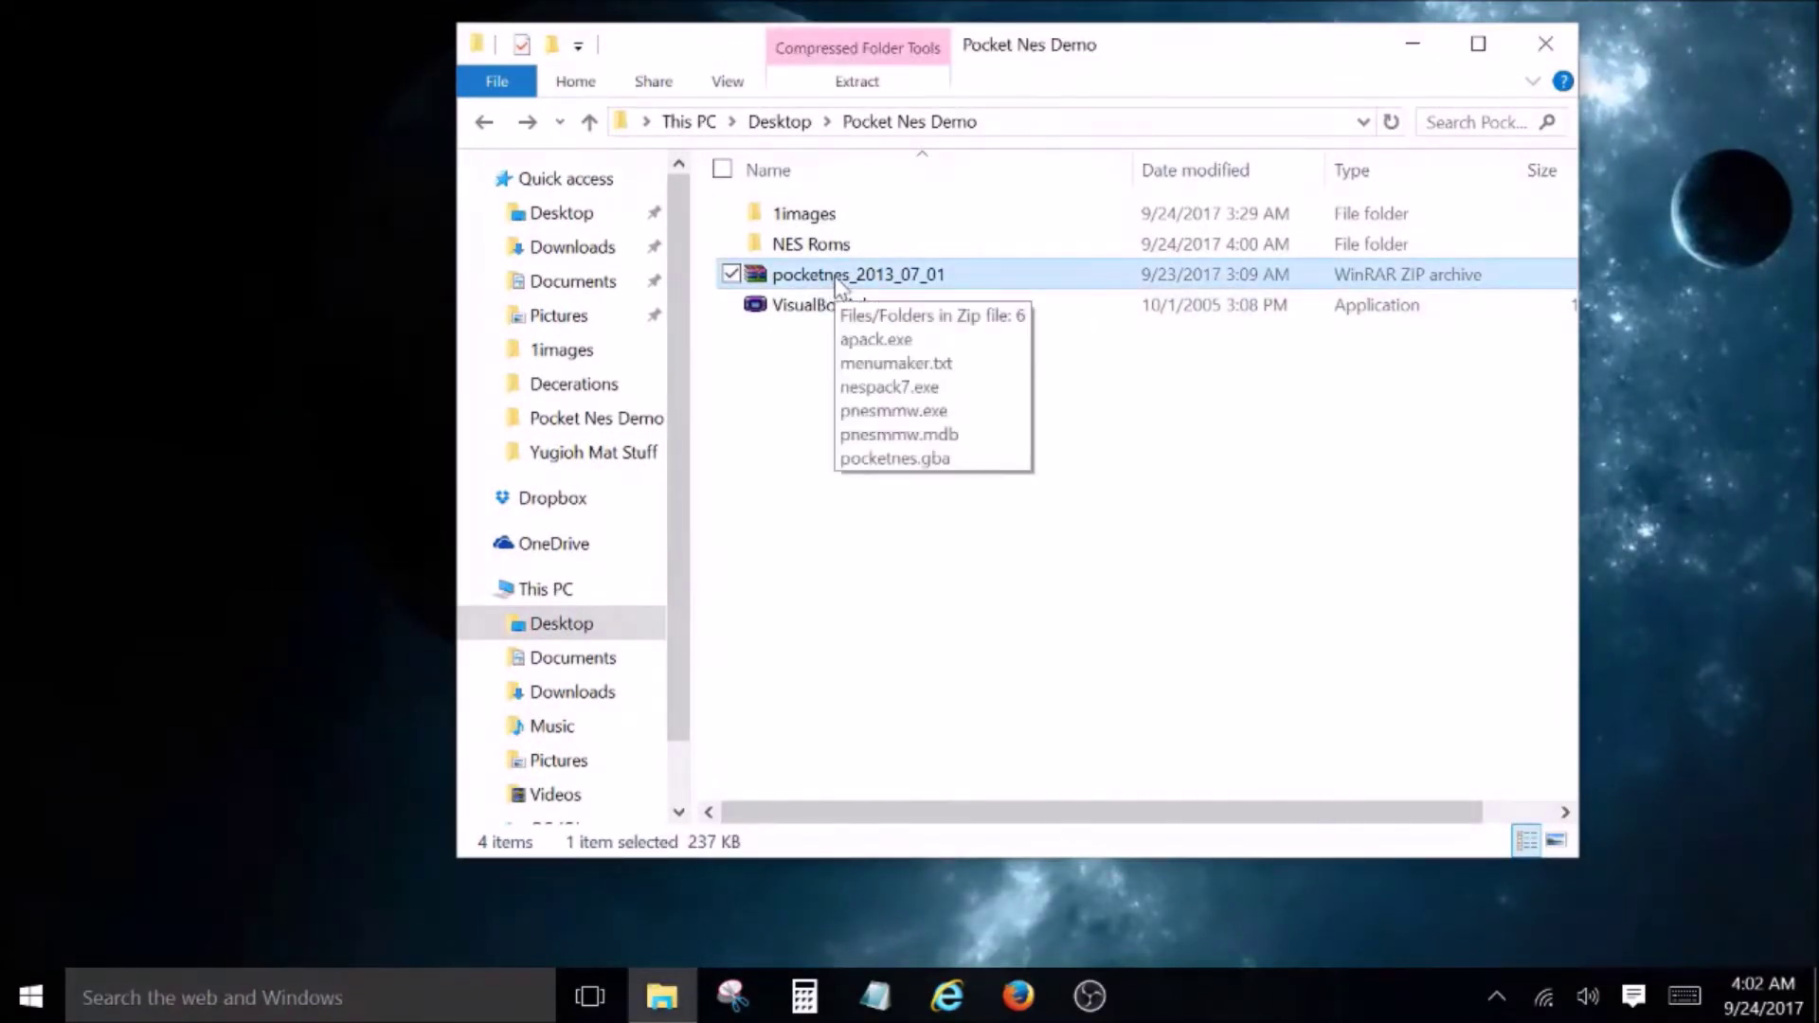
{"action": "right_click", "coordinate": [834, 278]}
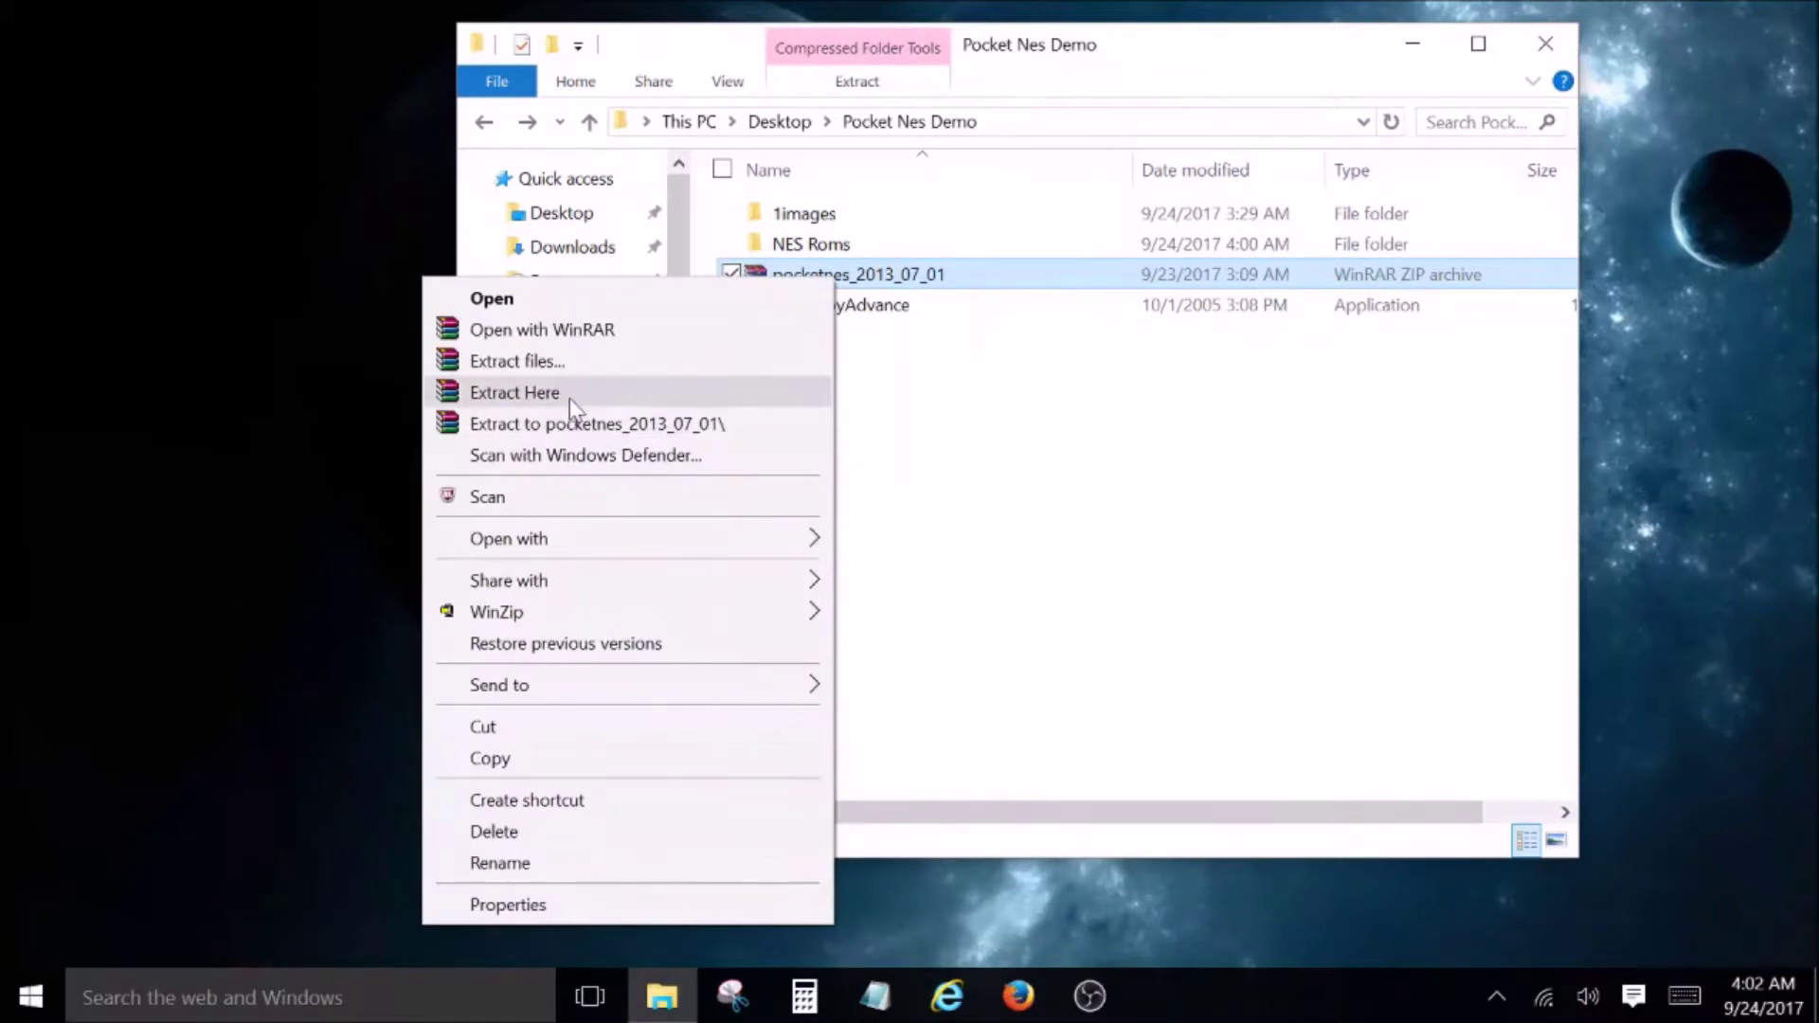
{"action": "left_click", "coordinate": [571, 398]}
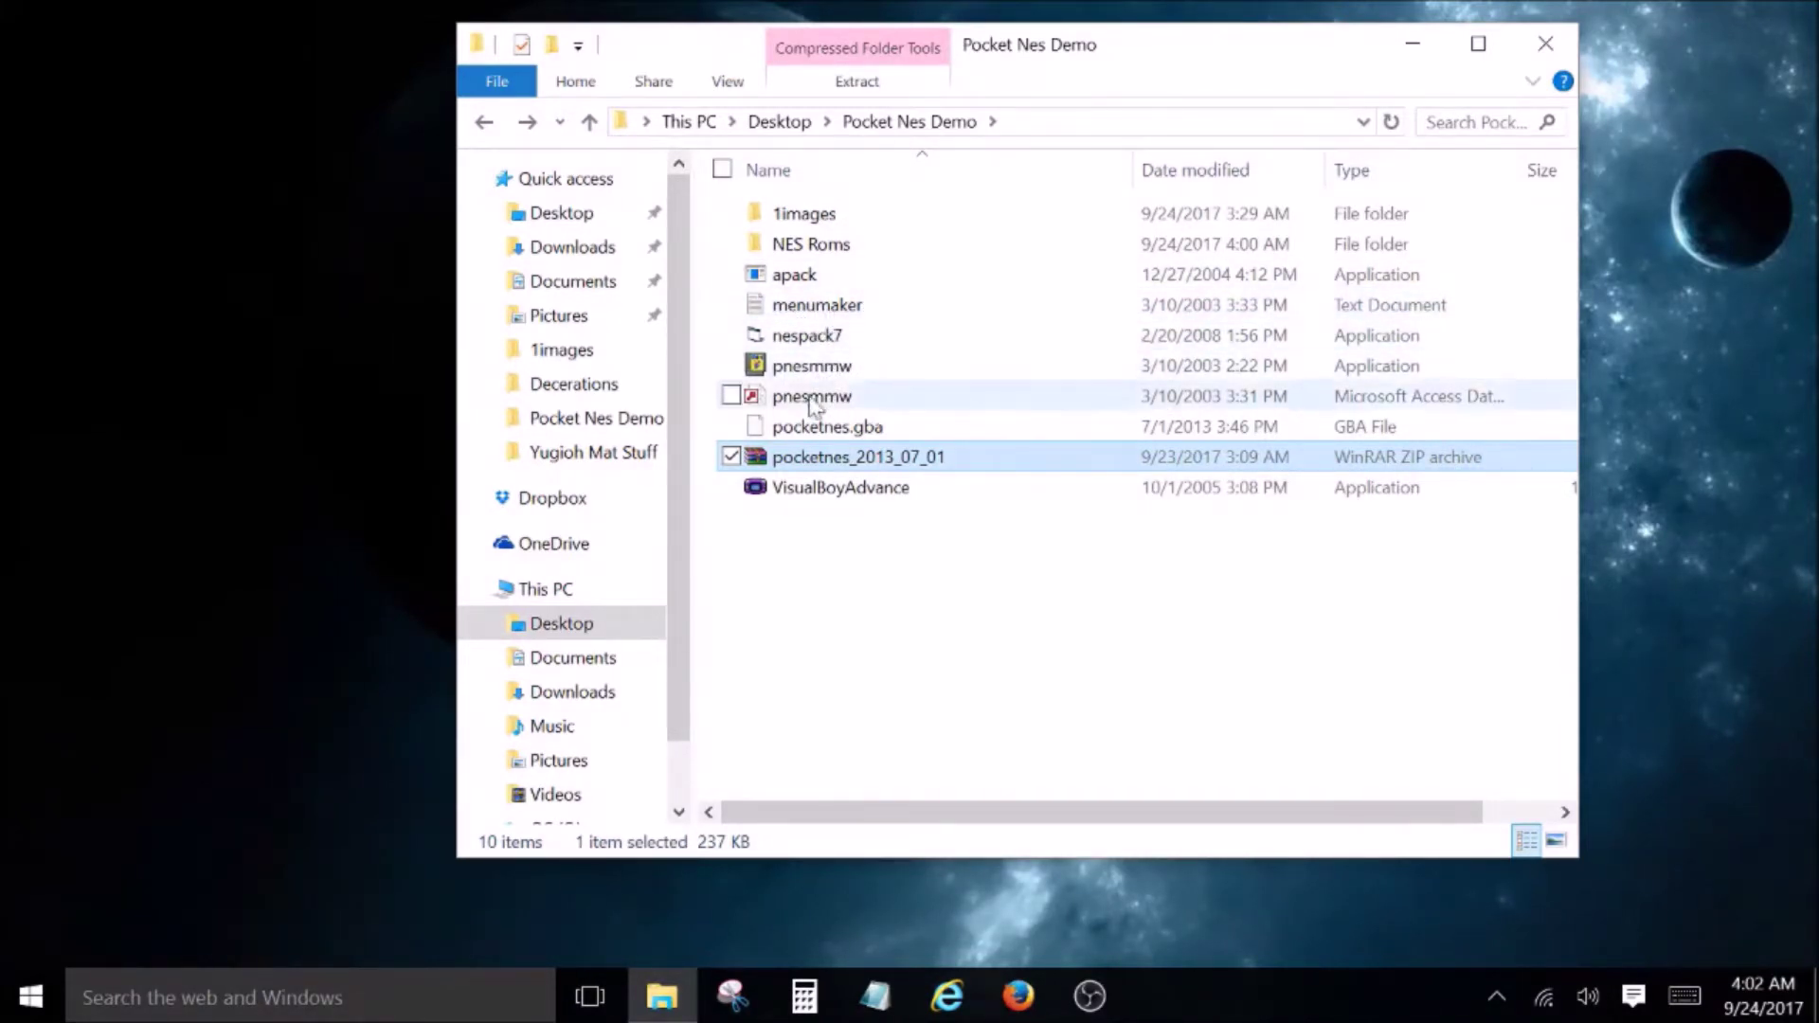
{"action": "left_click", "coordinate": [791, 537]}
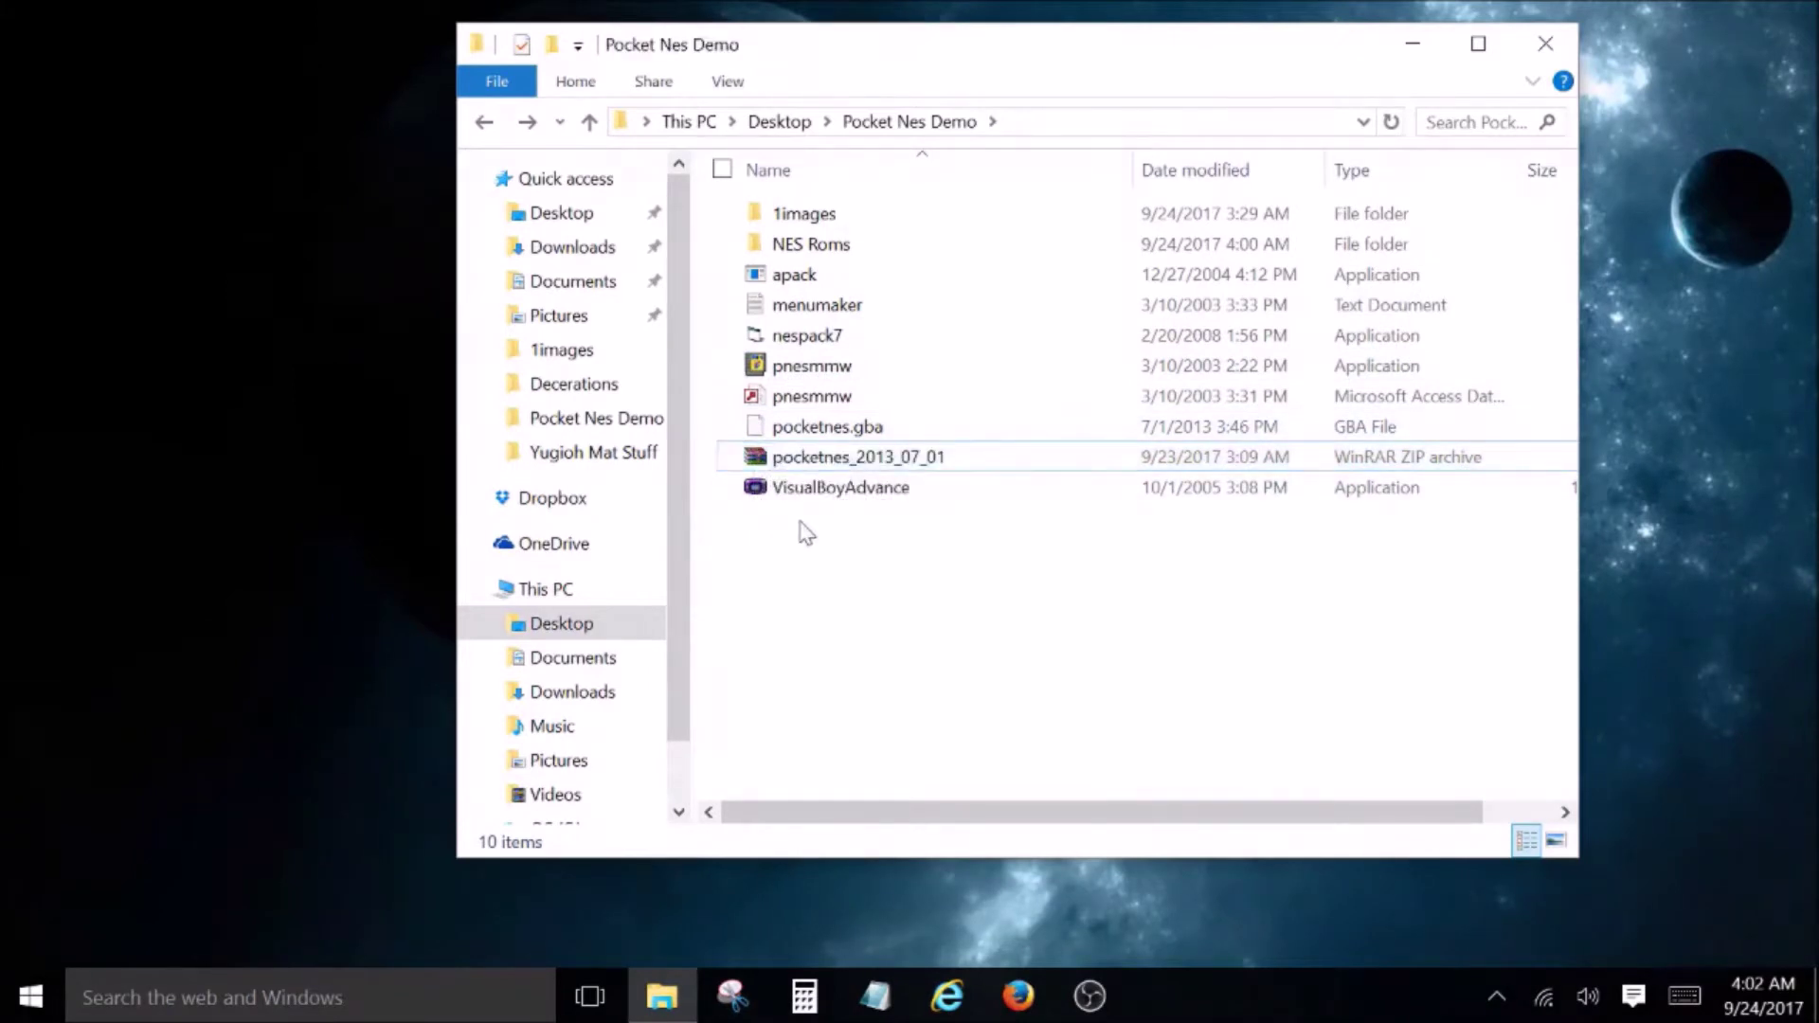
Cut the Arkanoid, Duck Tales and Final Fantasy zips from the NES Roms folder.
{"action": "double_click", "coordinate": [843, 249]}
{"action": "left_click_drag", "start_coordinate": [843, 377], "coordinate": [836, 216]}
{"action": "right_click", "coordinate": [905, 254]}
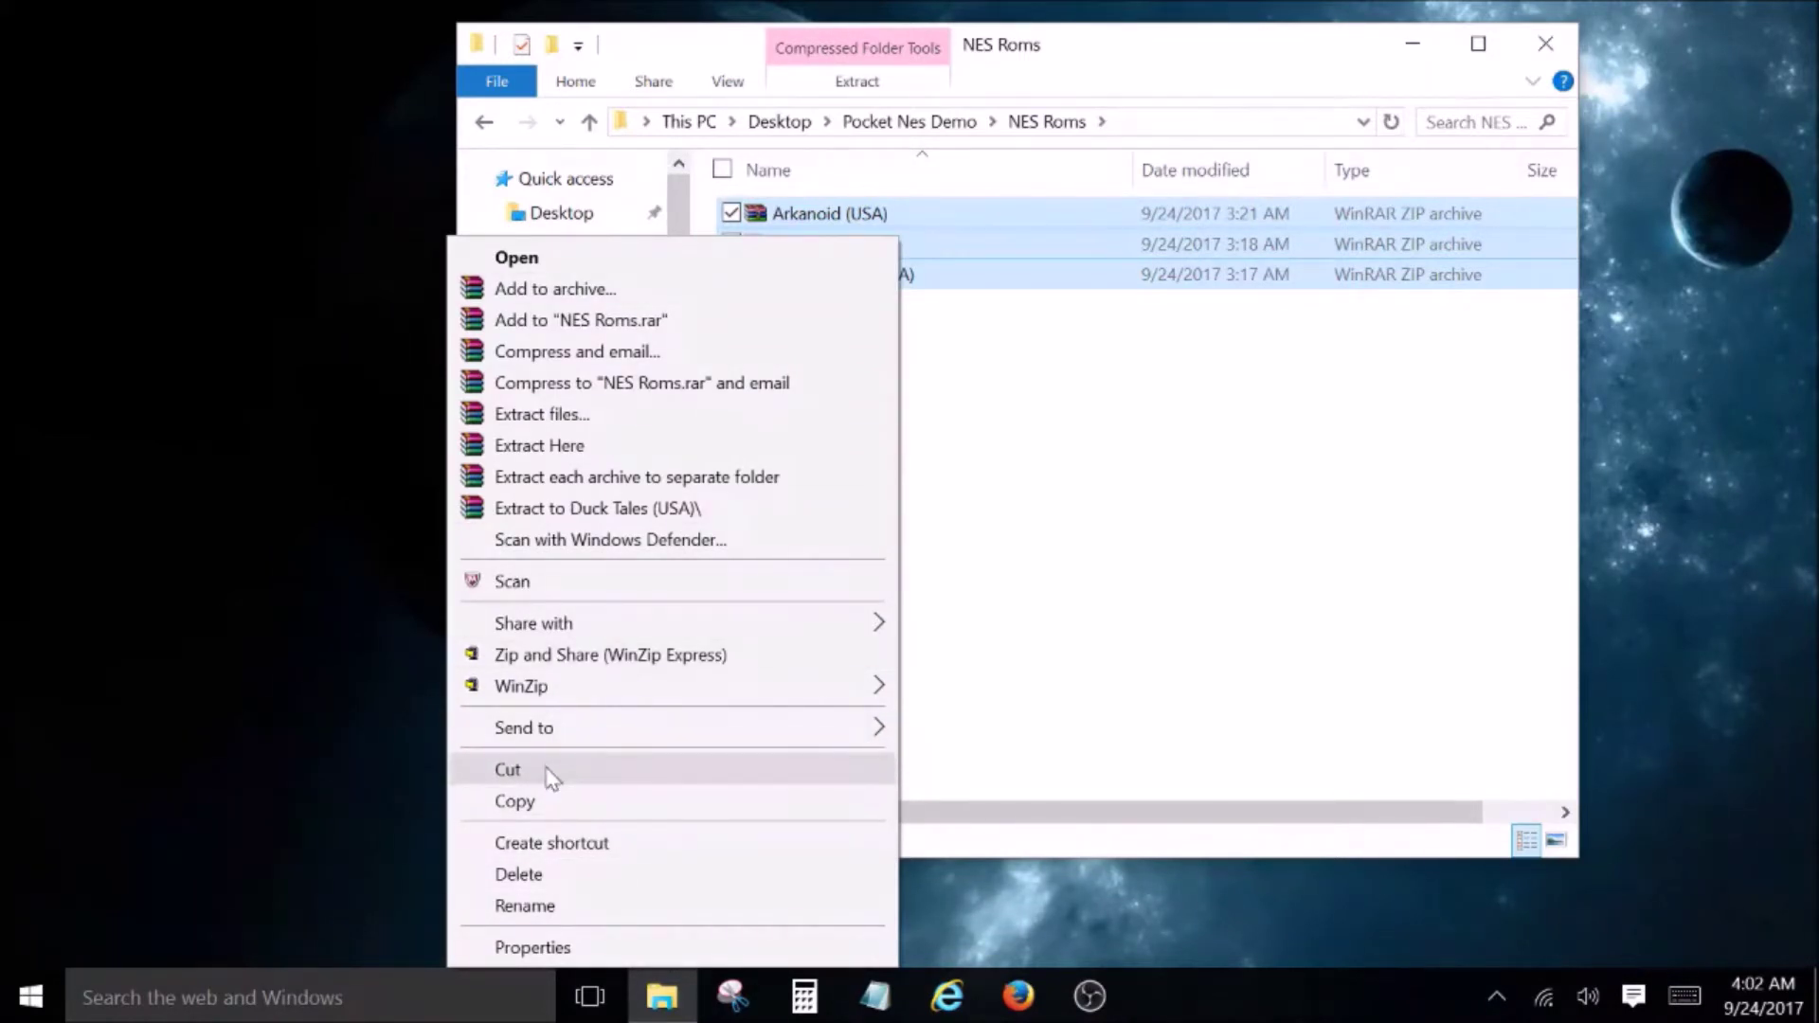
{"action": "left_click", "coordinate": [548, 772]}
{"action": "left_click", "coordinate": [485, 121]}
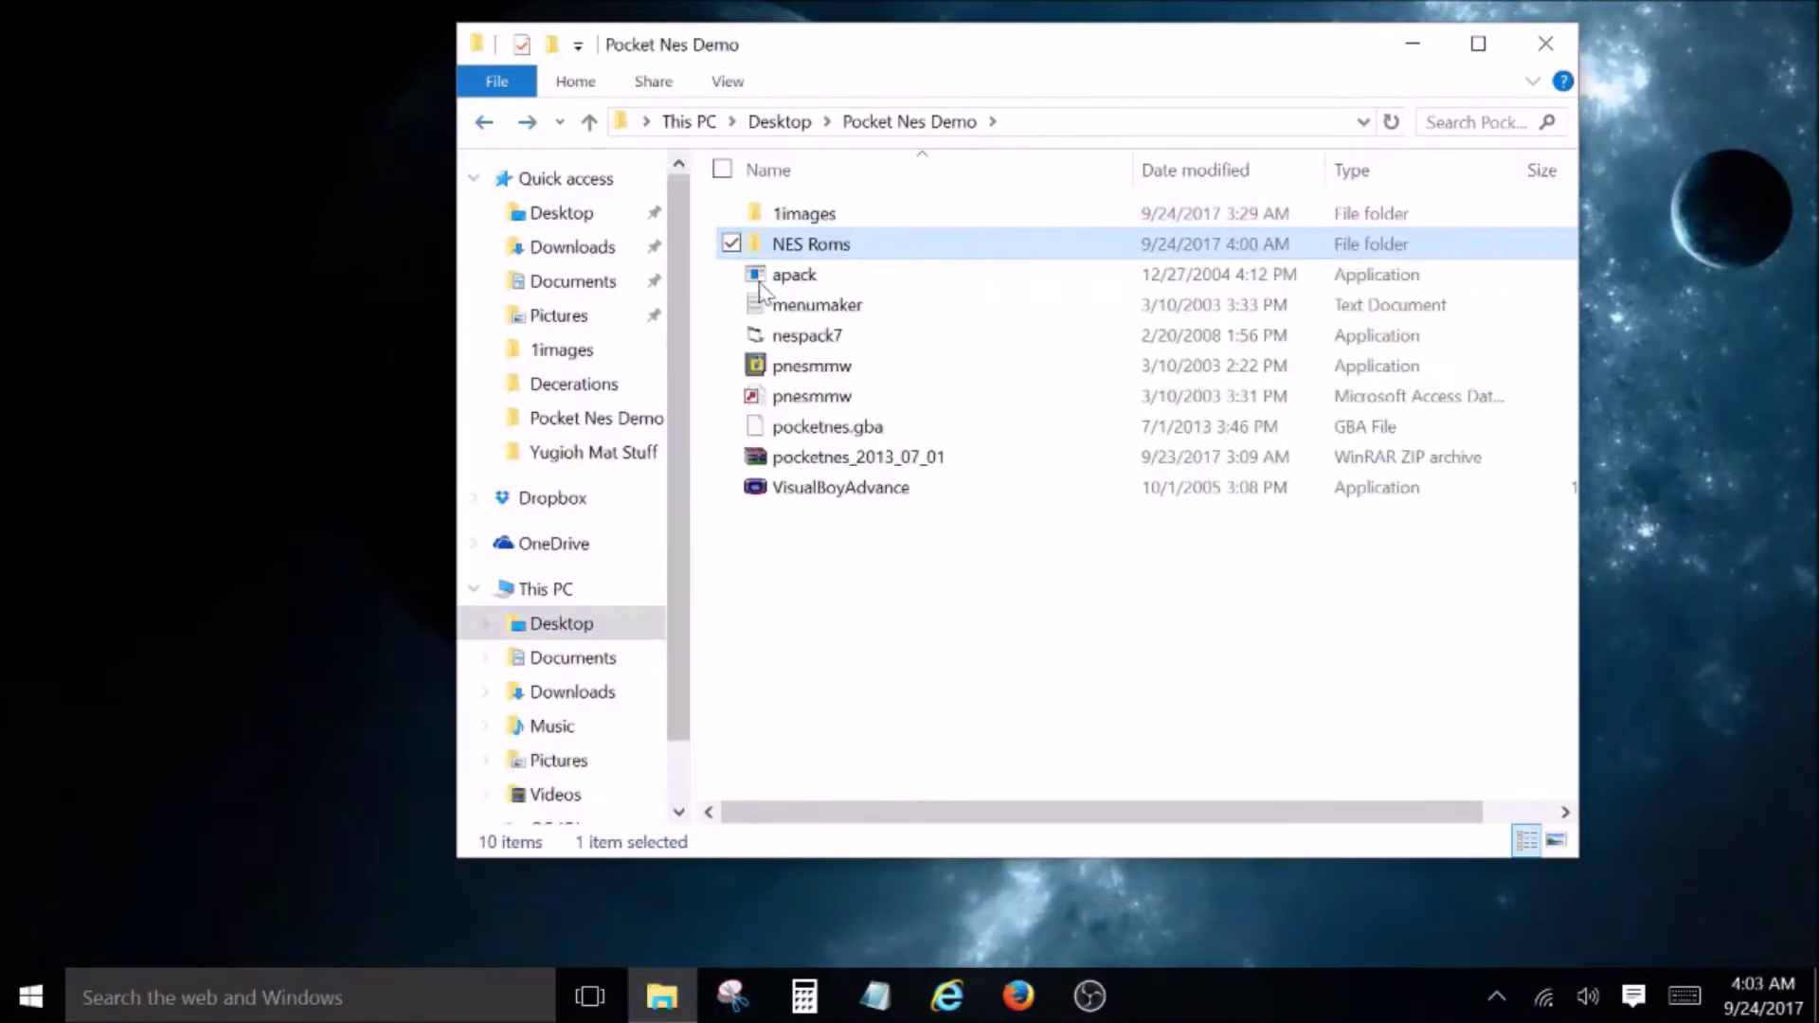
Paste the three ROM zips into Pocket Nes Demo and inspect the pnesmmw application.
{"action": "right_click", "coordinate": [865, 571]}
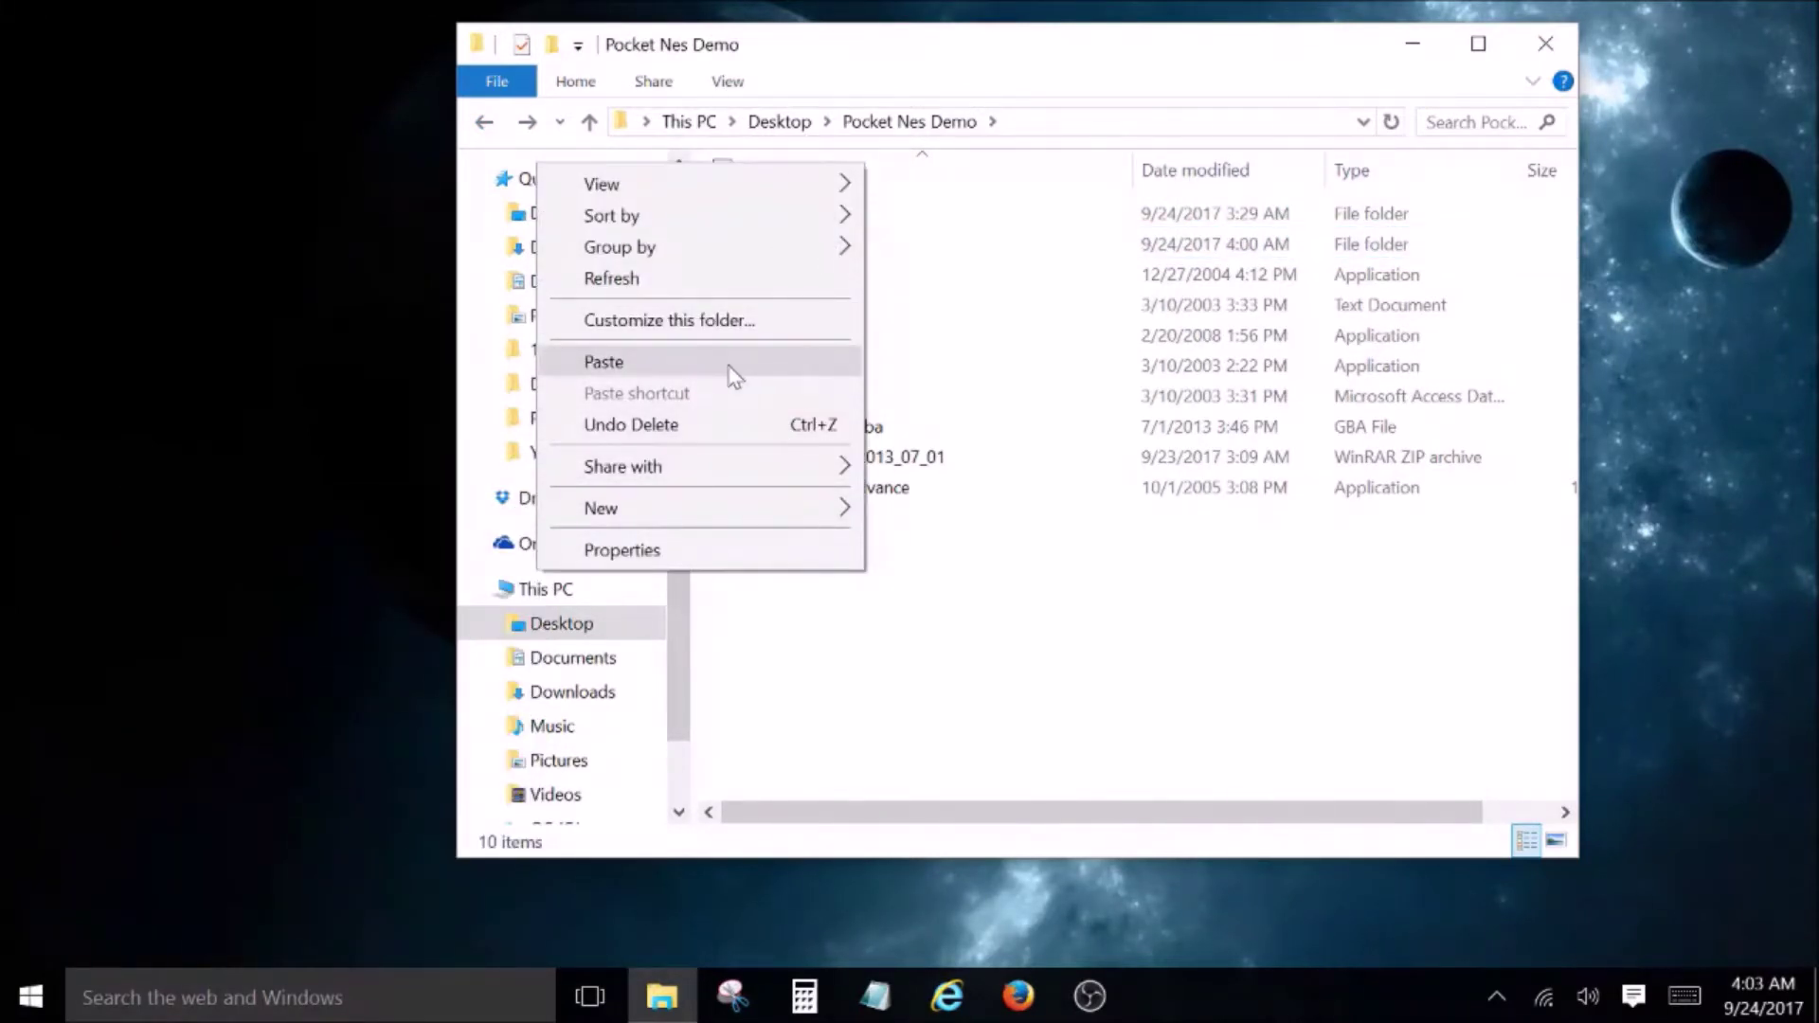
{"action": "mouse_move", "coordinate": [744, 510]}
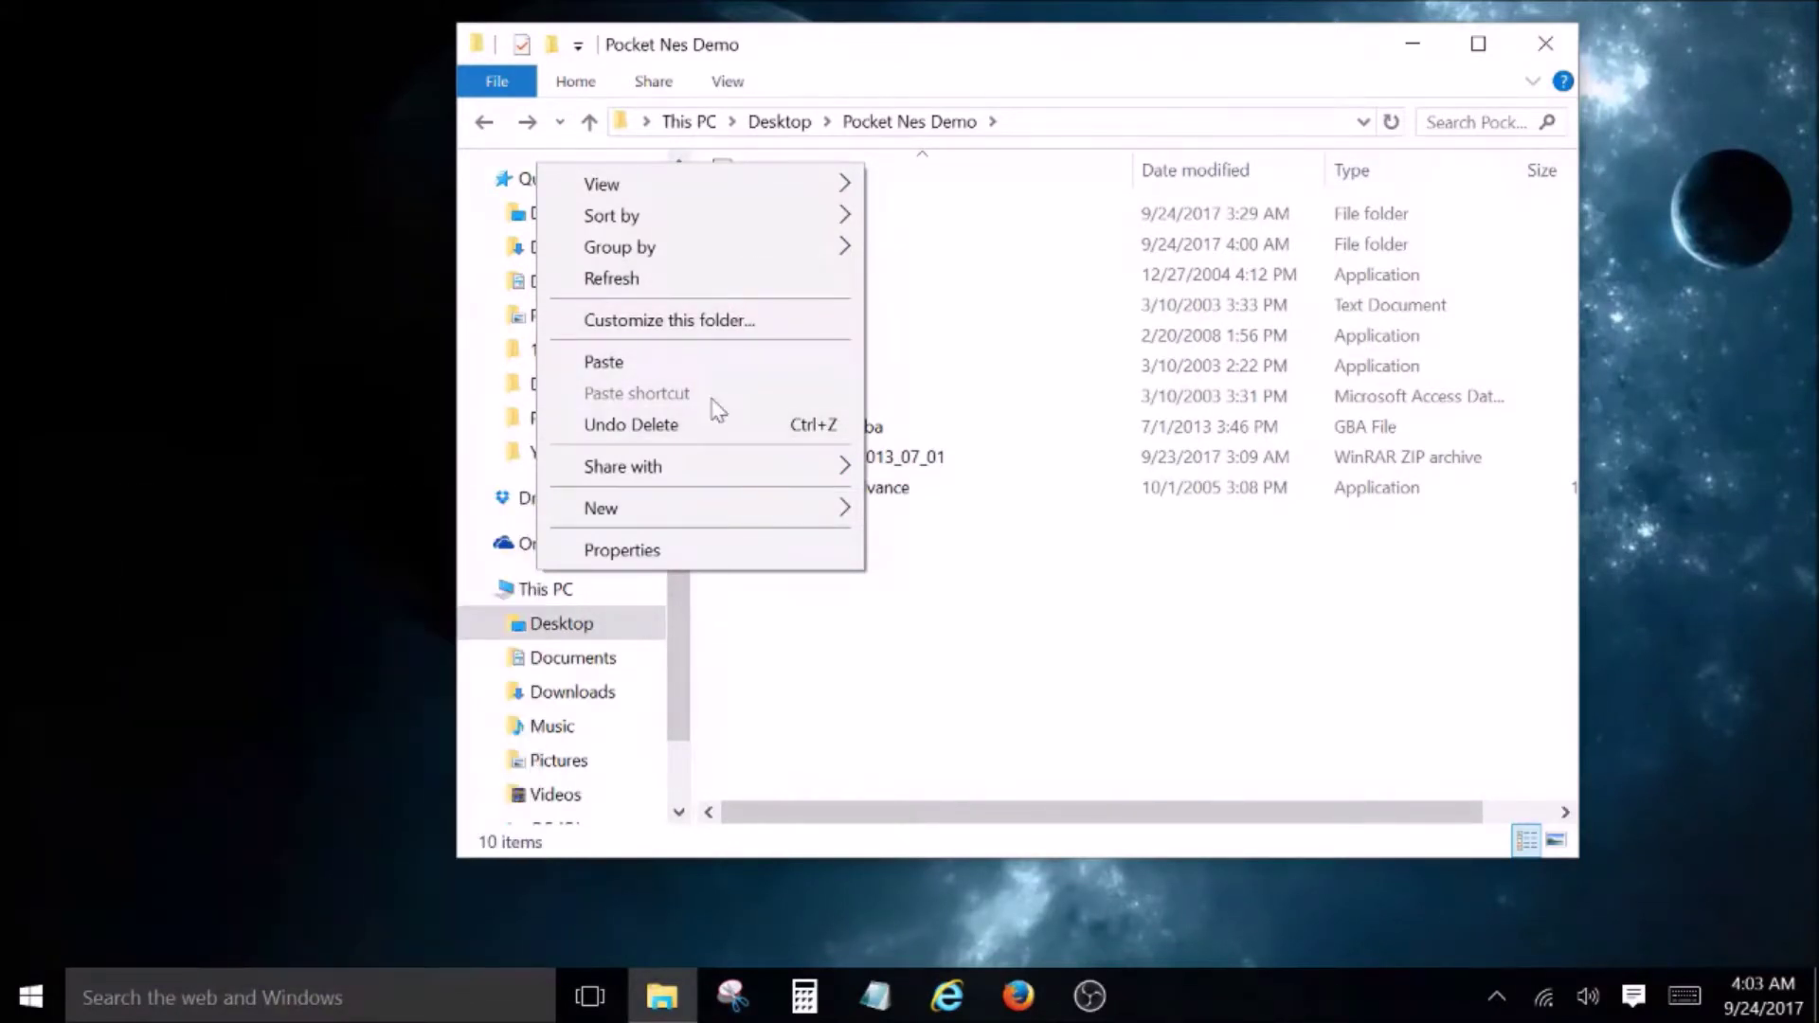
{"action": "left_click", "coordinate": [714, 373]}
{"action": "left_click", "coordinate": [873, 696]}
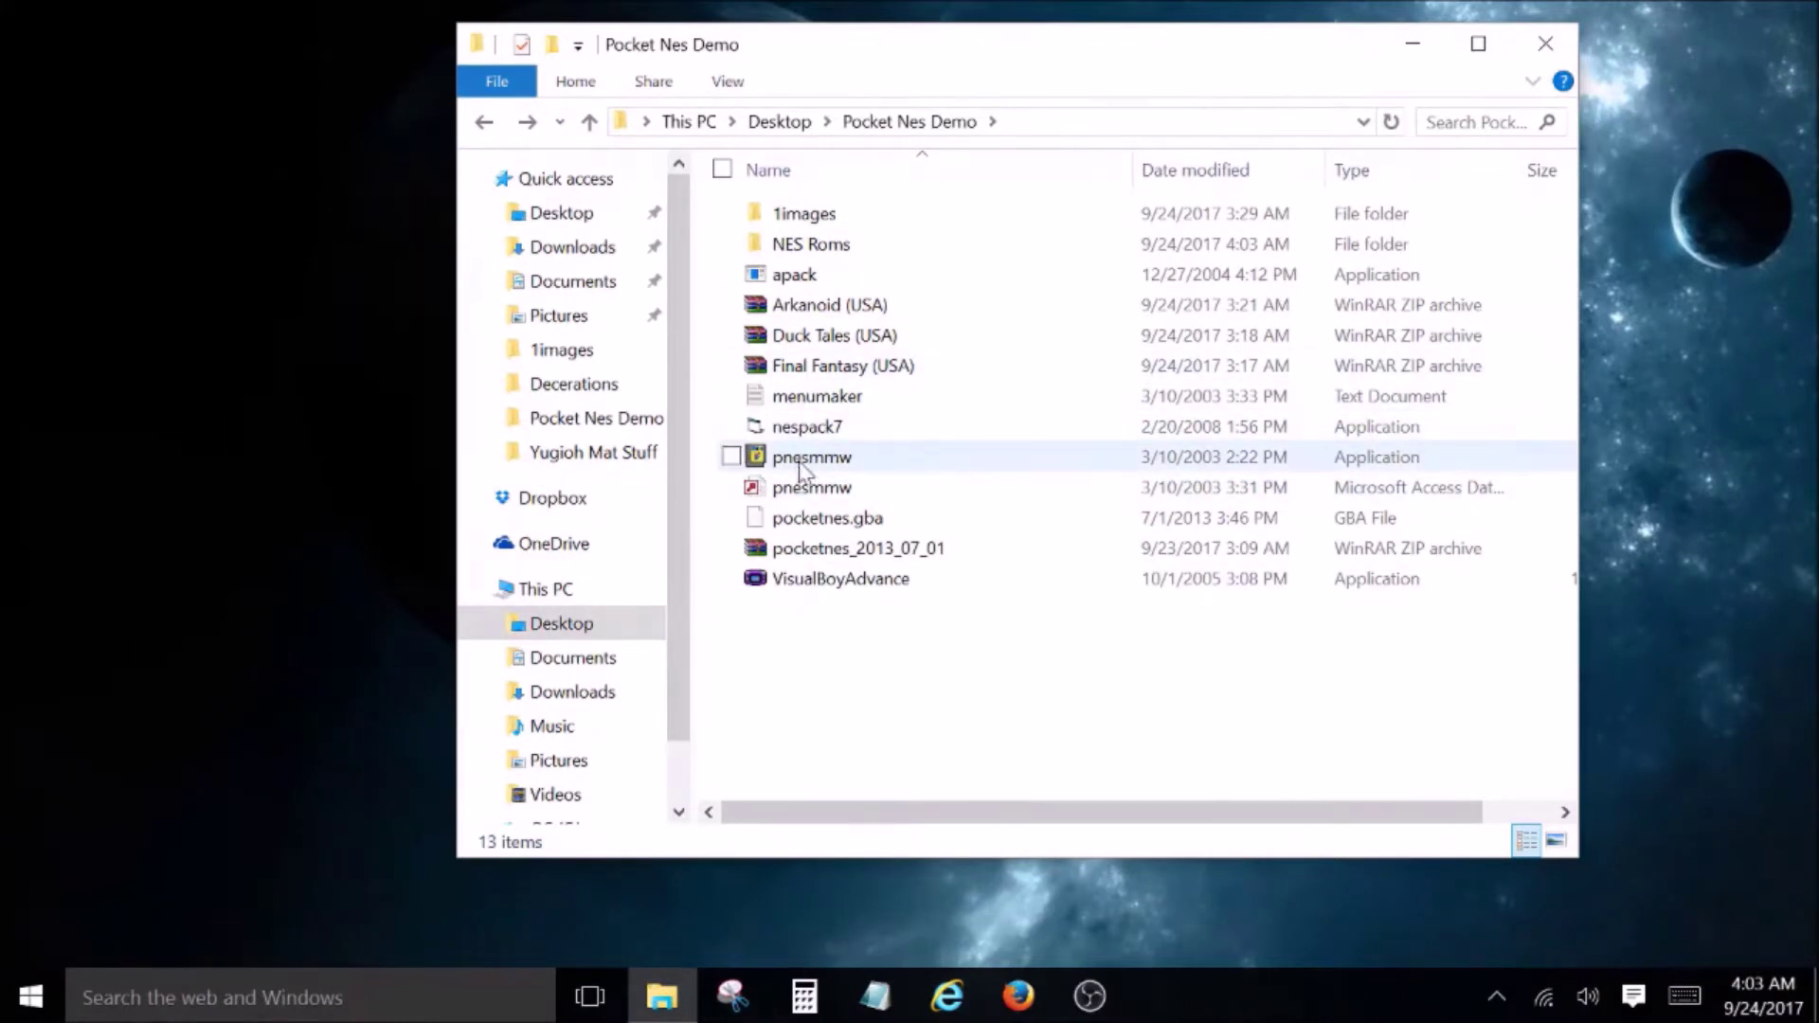
{"action": "left_click", "coordinate": [796, 459]}
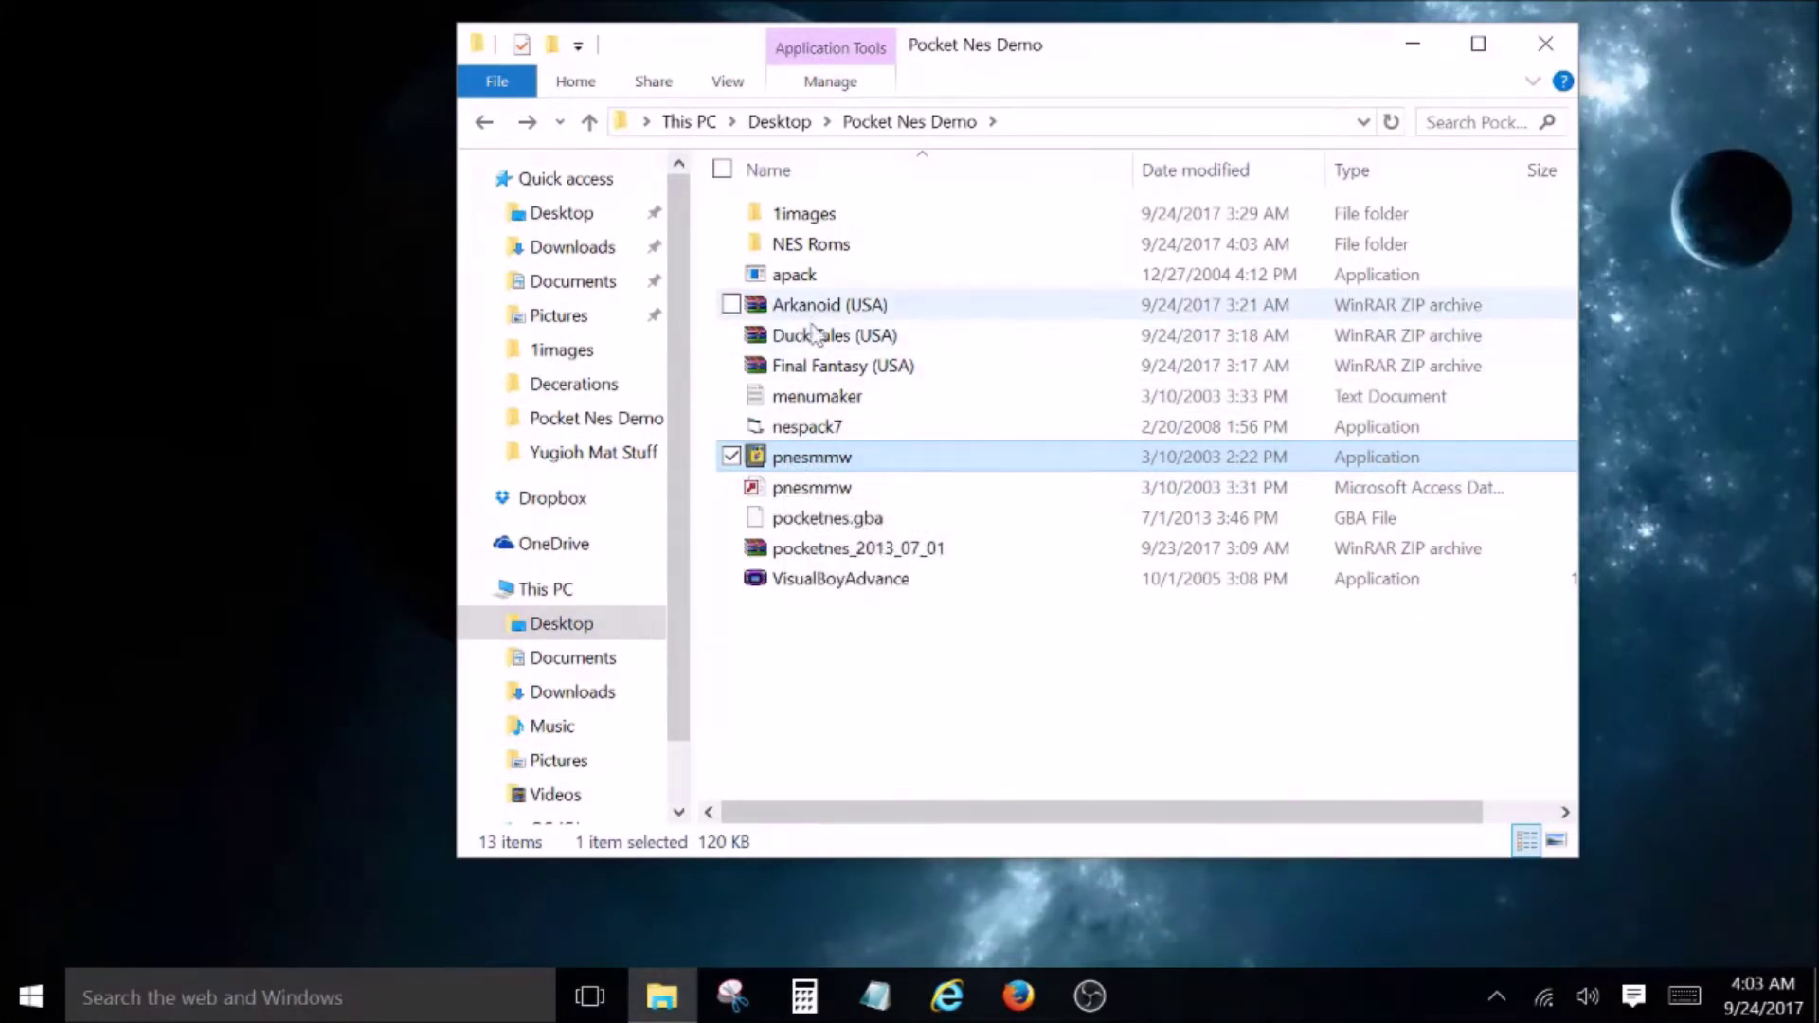
{"action": "left_click", "coordinate": [776, 624]}
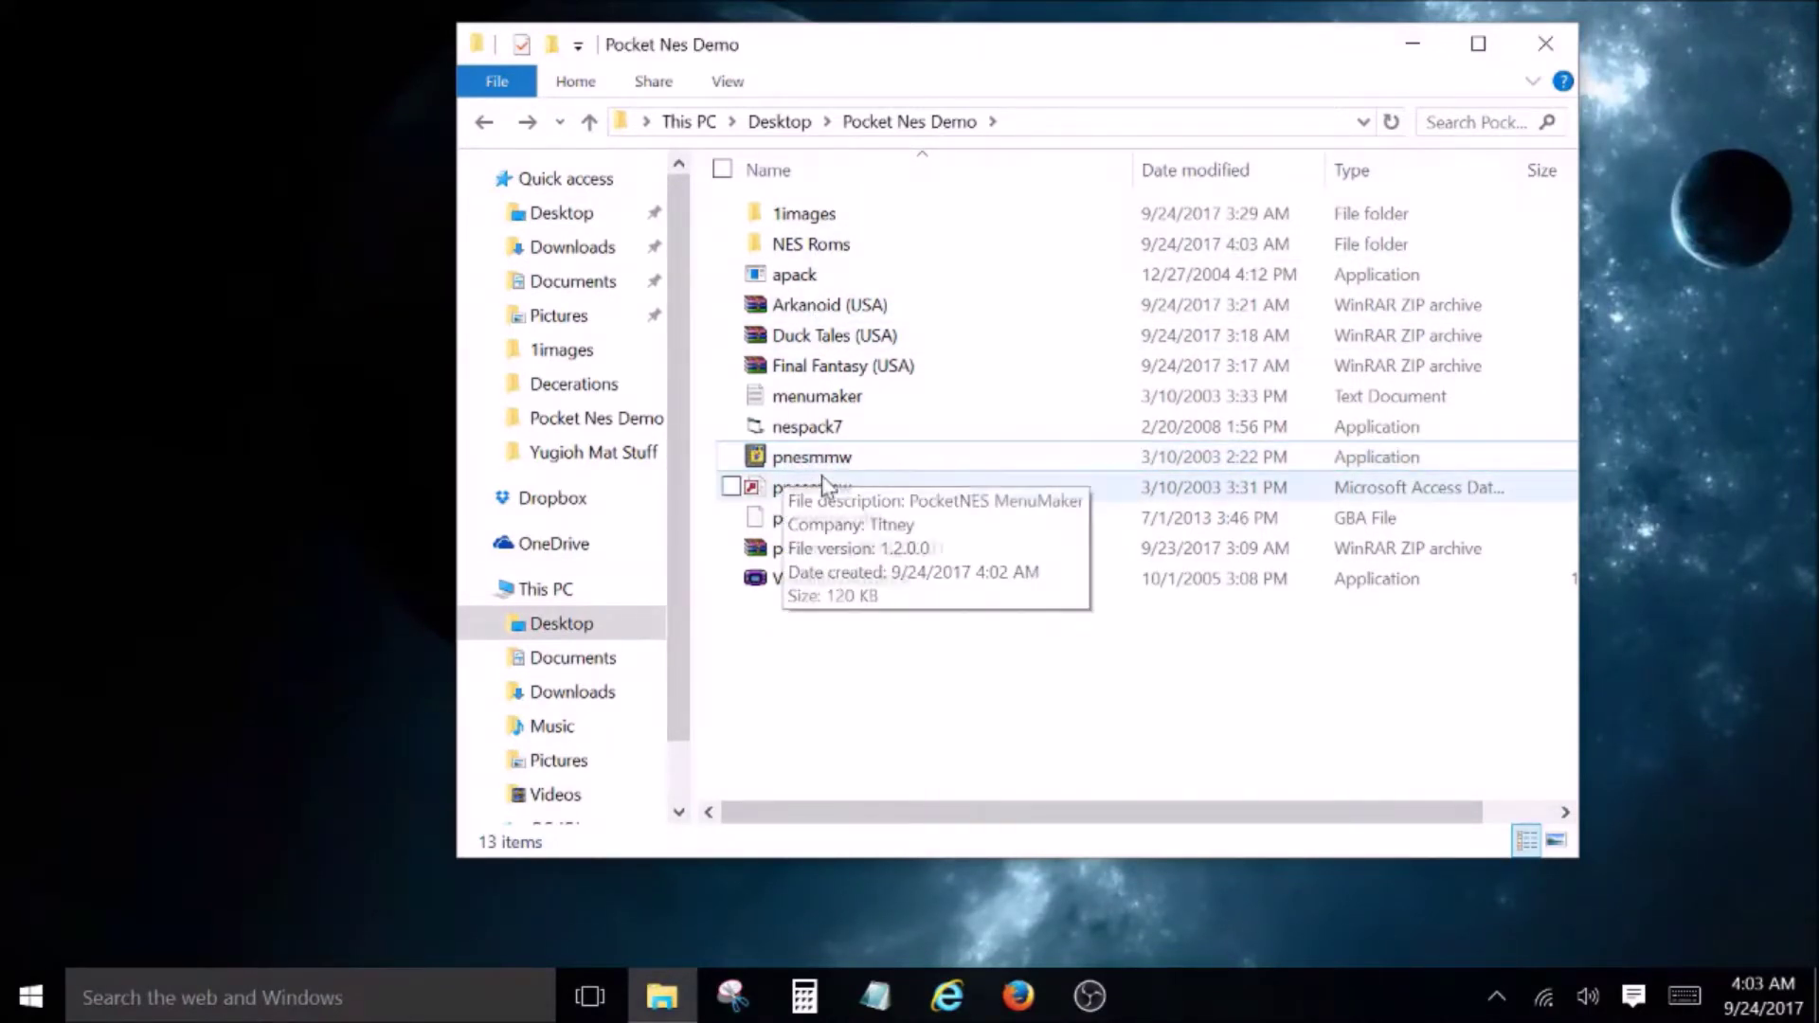
{"action": "mouse_move", "coordinate": [794, 464]}
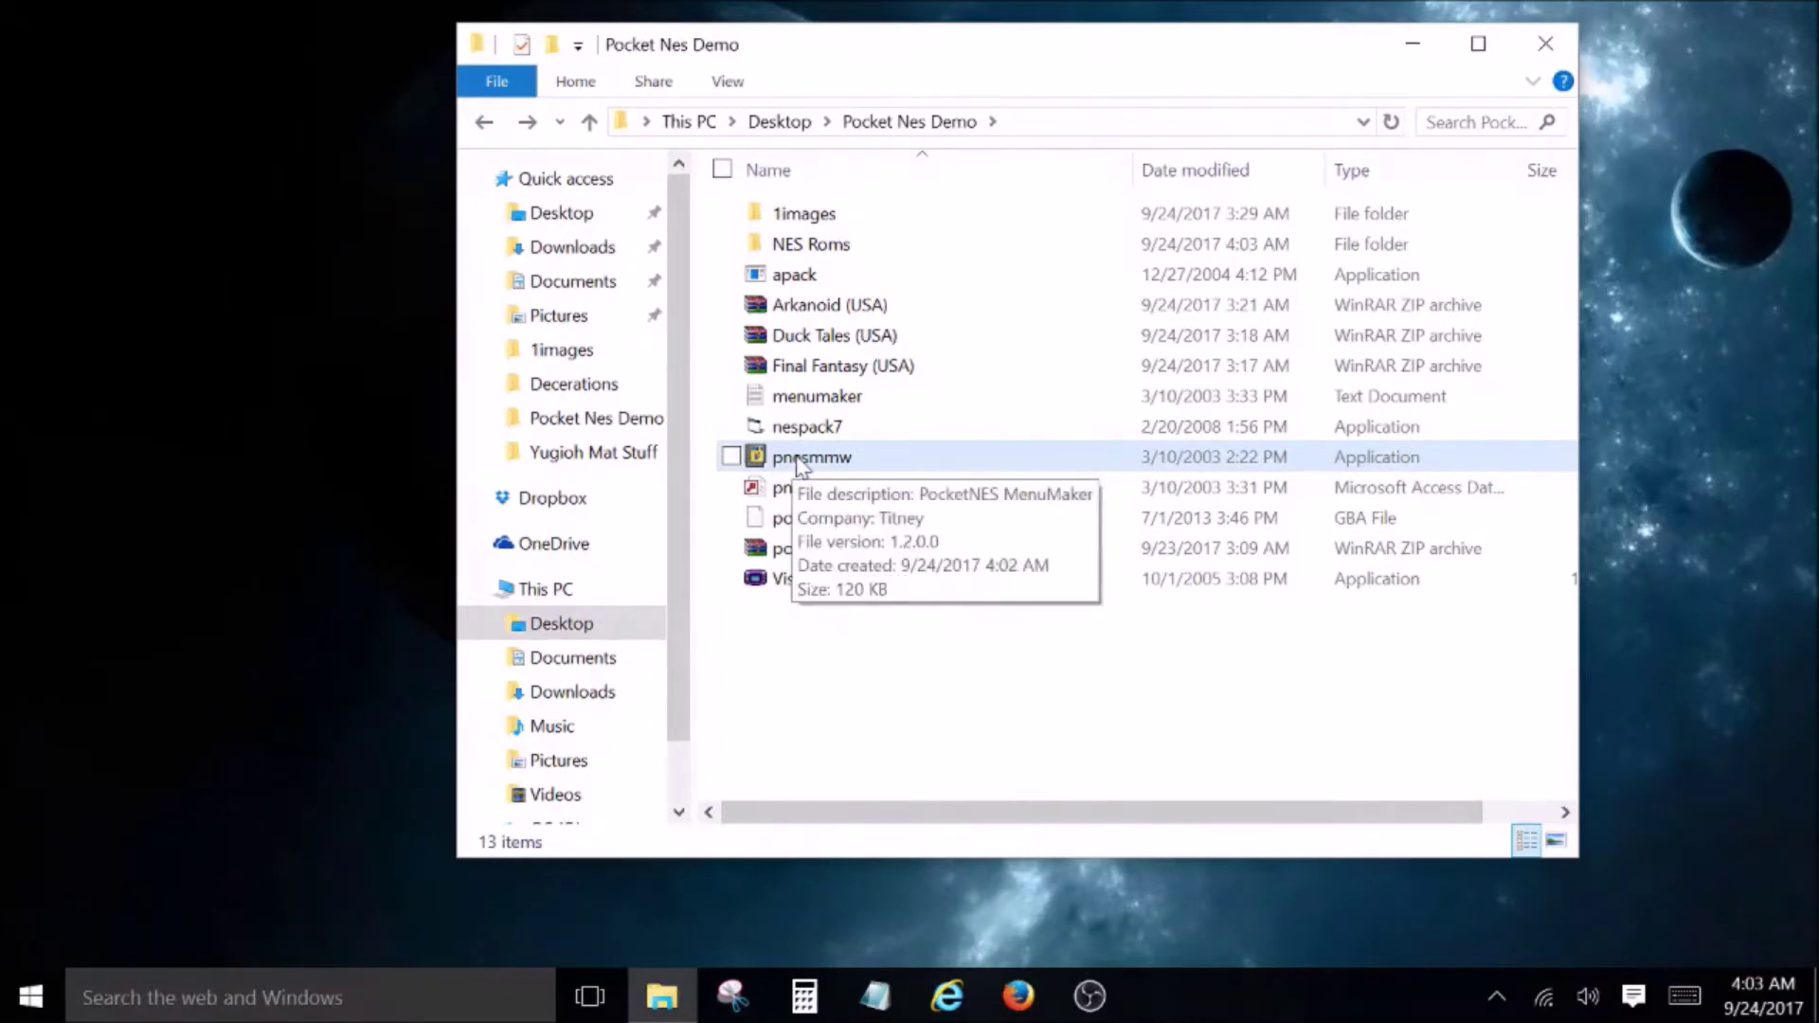
Launch pnesmmw and review the Arkanoid, Duck Tales and Final Fantasy ROM entries.
{"action": "double_click", "coordinate": [853, 462]}
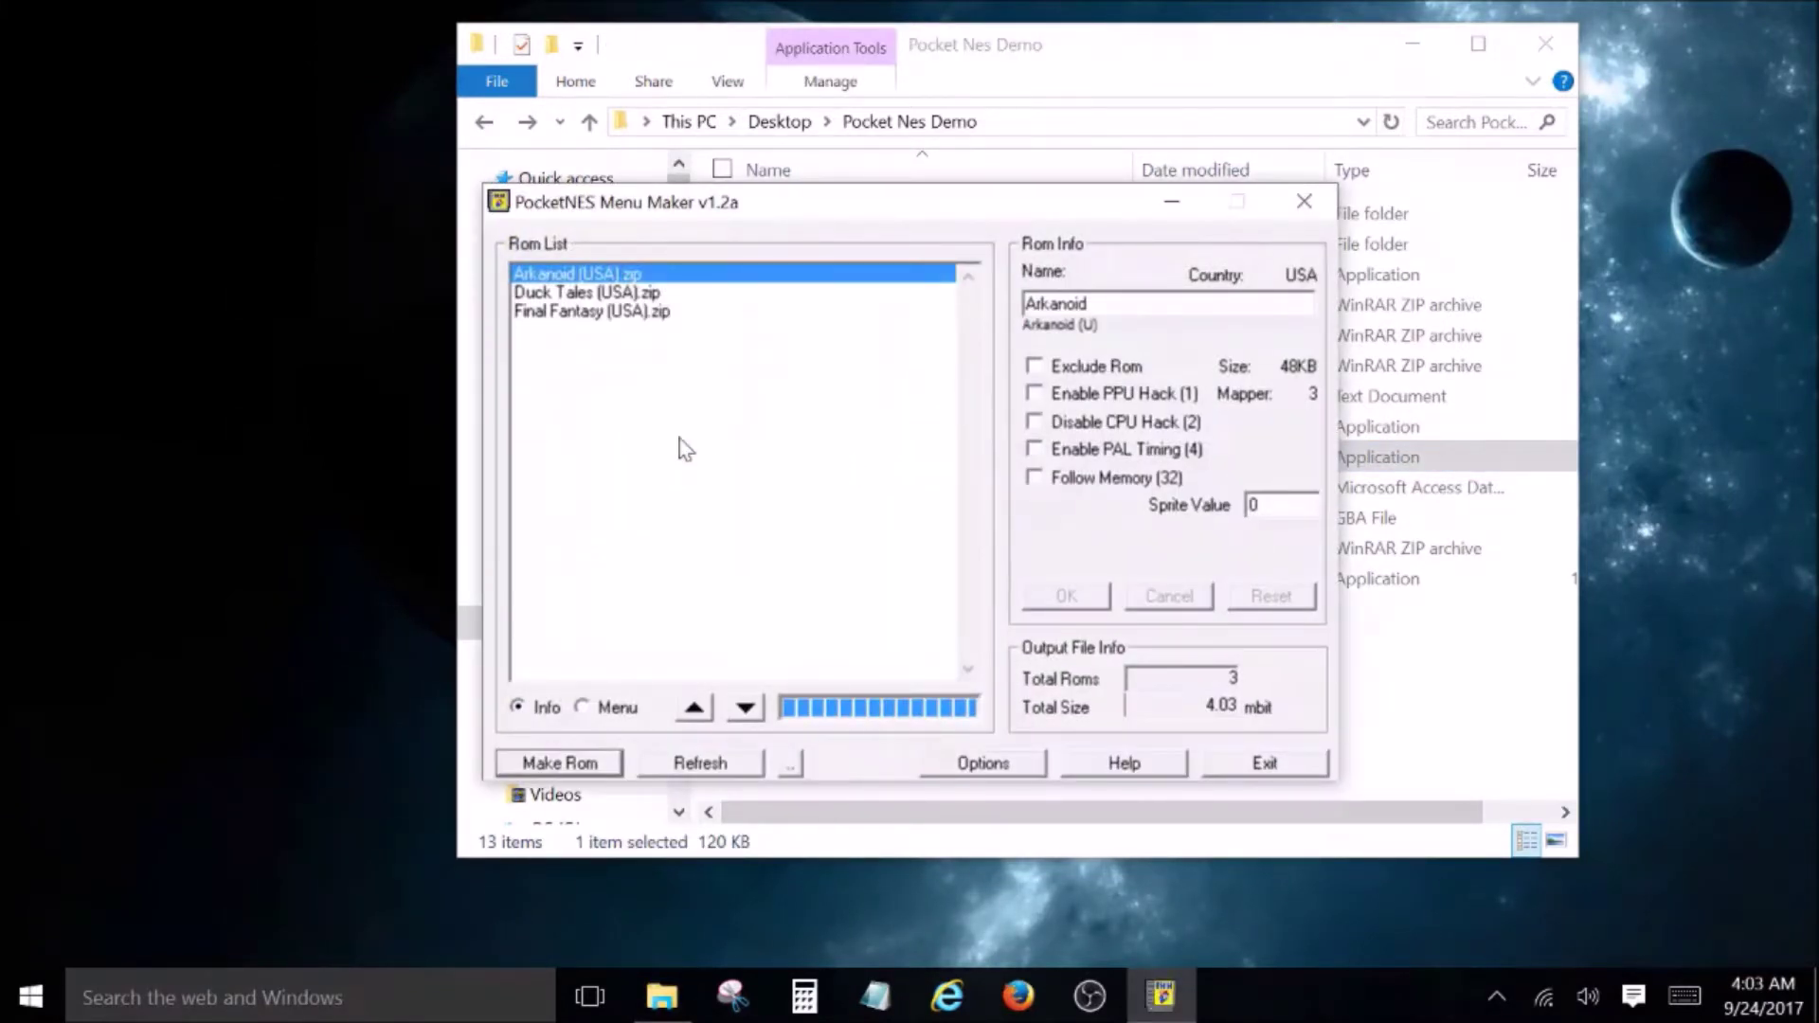
{"action": "left_click", "coordinate": [601, 295]}
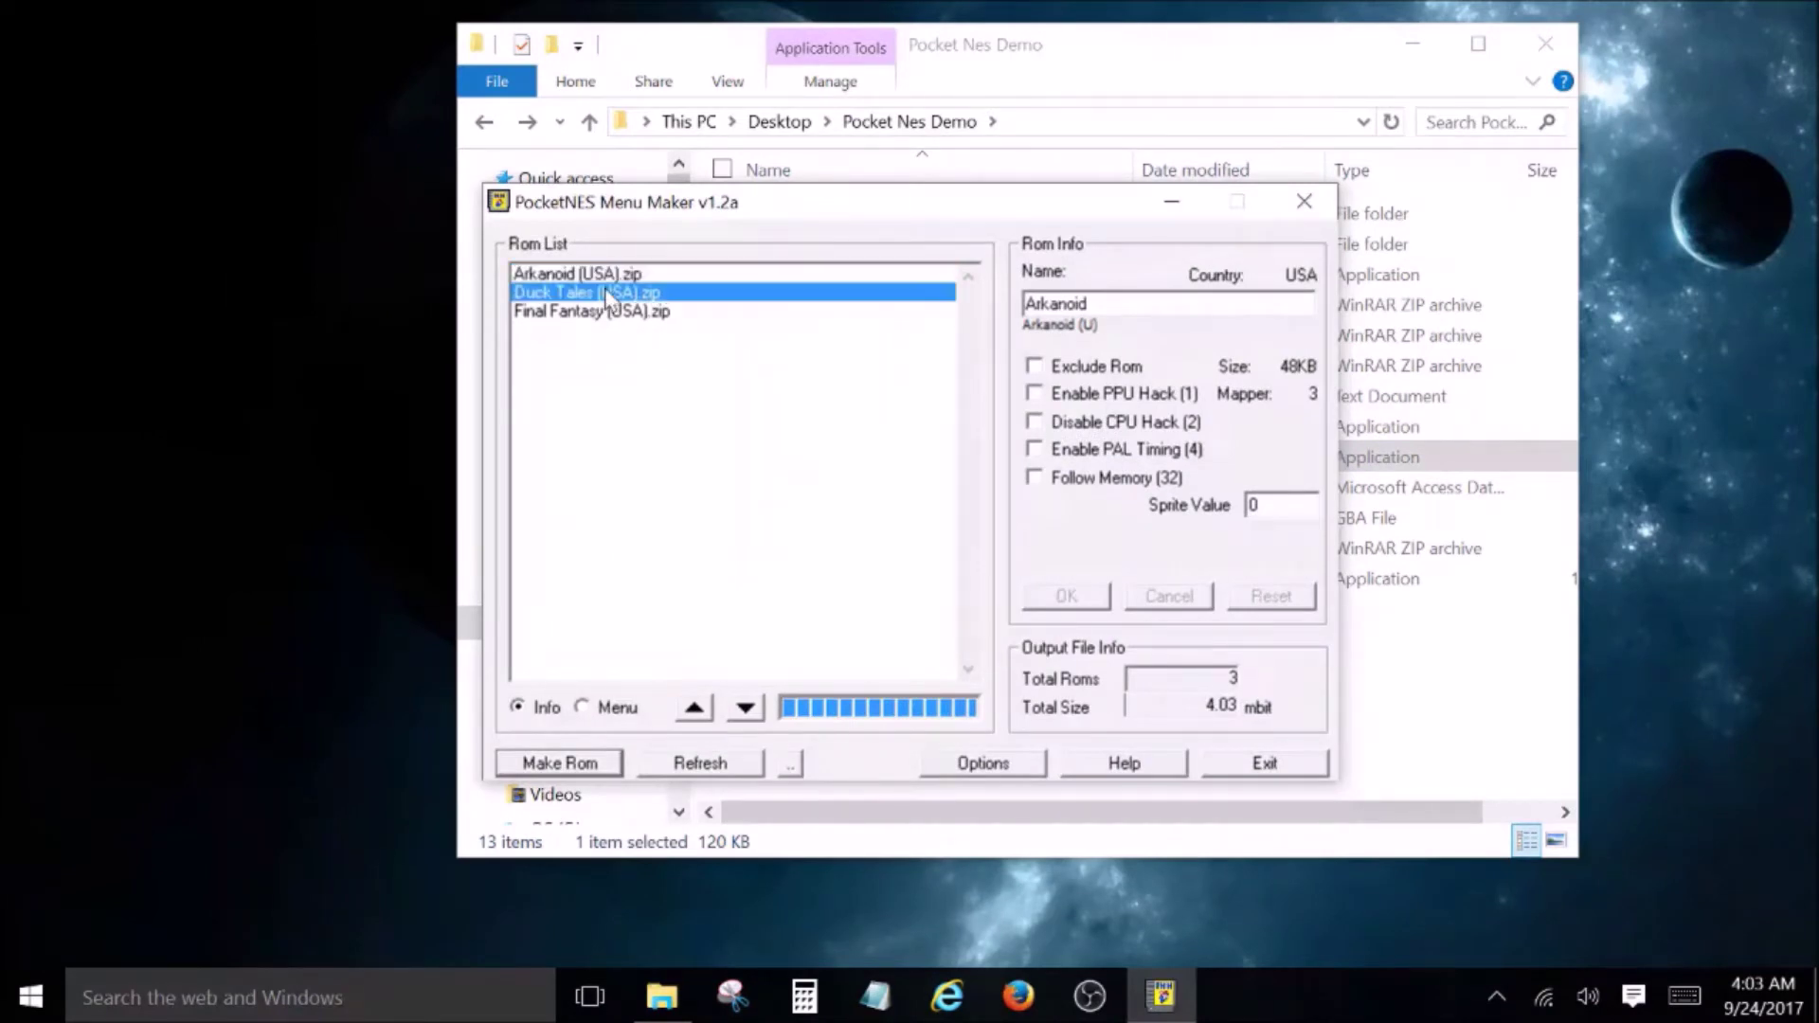
{"action": "left_click", "coordinate": [603, 313]}
{"action": "left_click", "coordinate": [606, 276]}
{"action": "key", "text": "Down"}
{"action": "key", "text": "Down"}
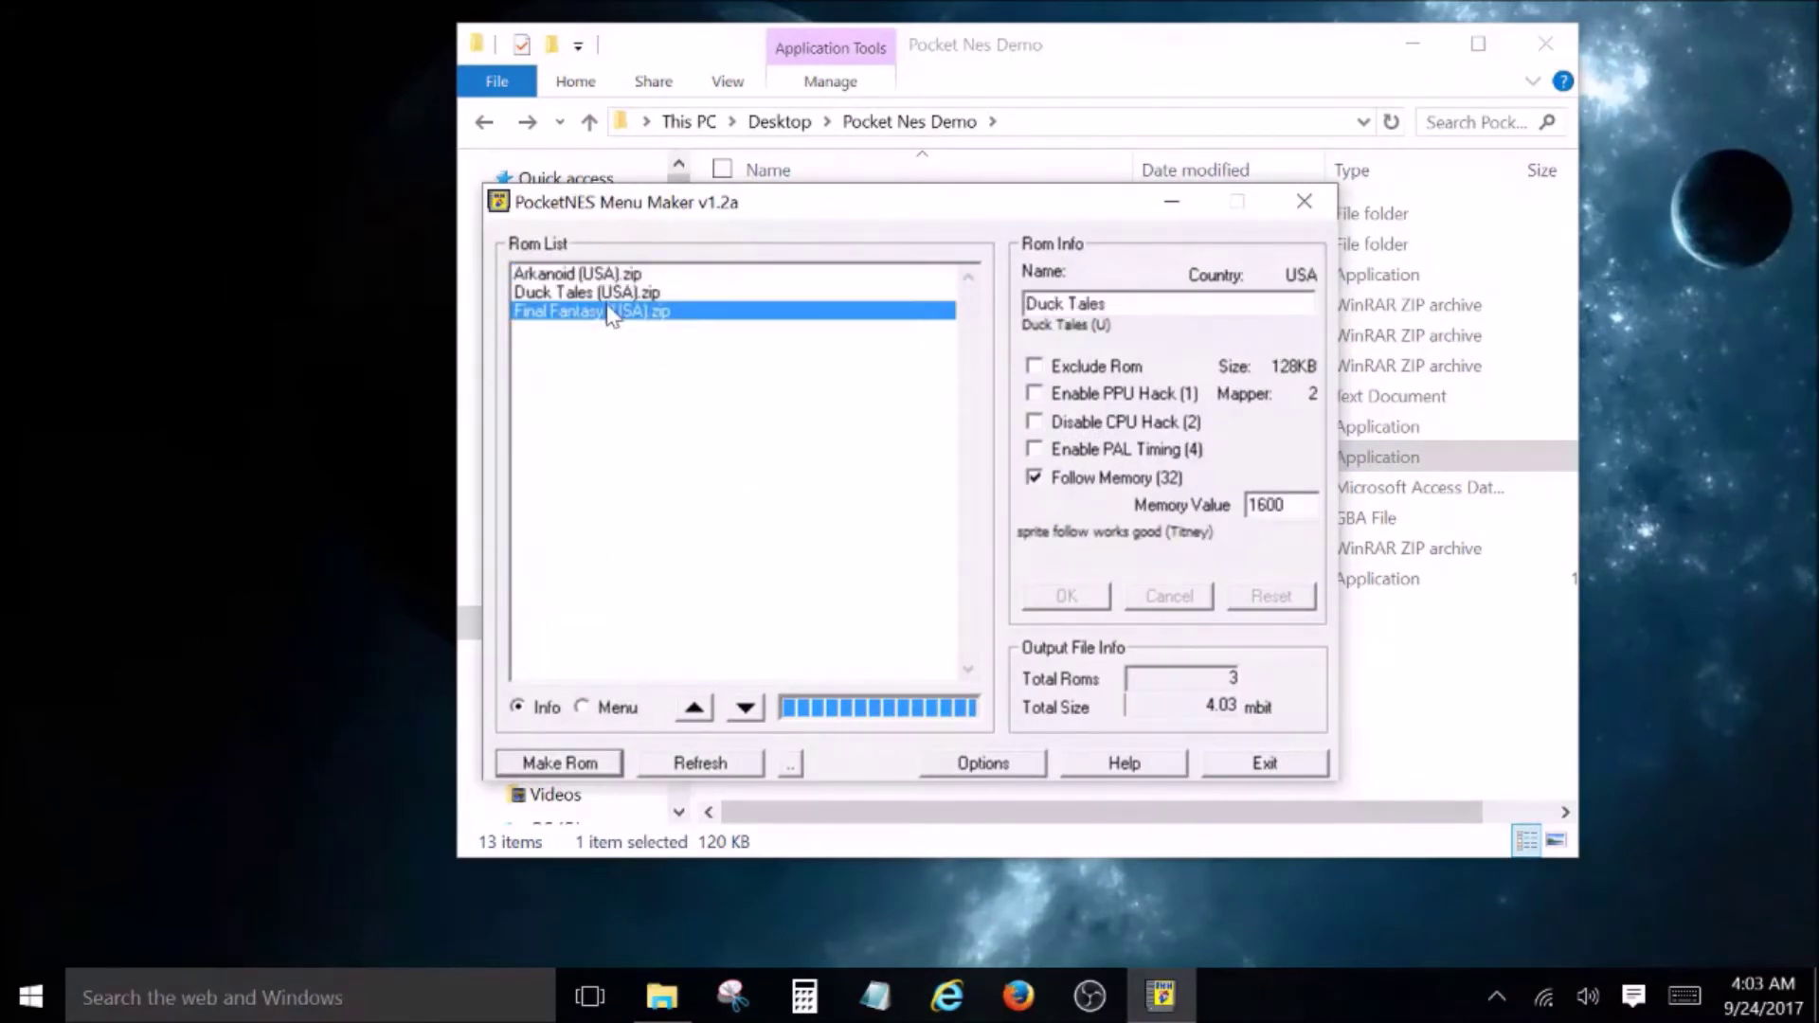
{"action": "left_click", "coordinate": [611, 273]}
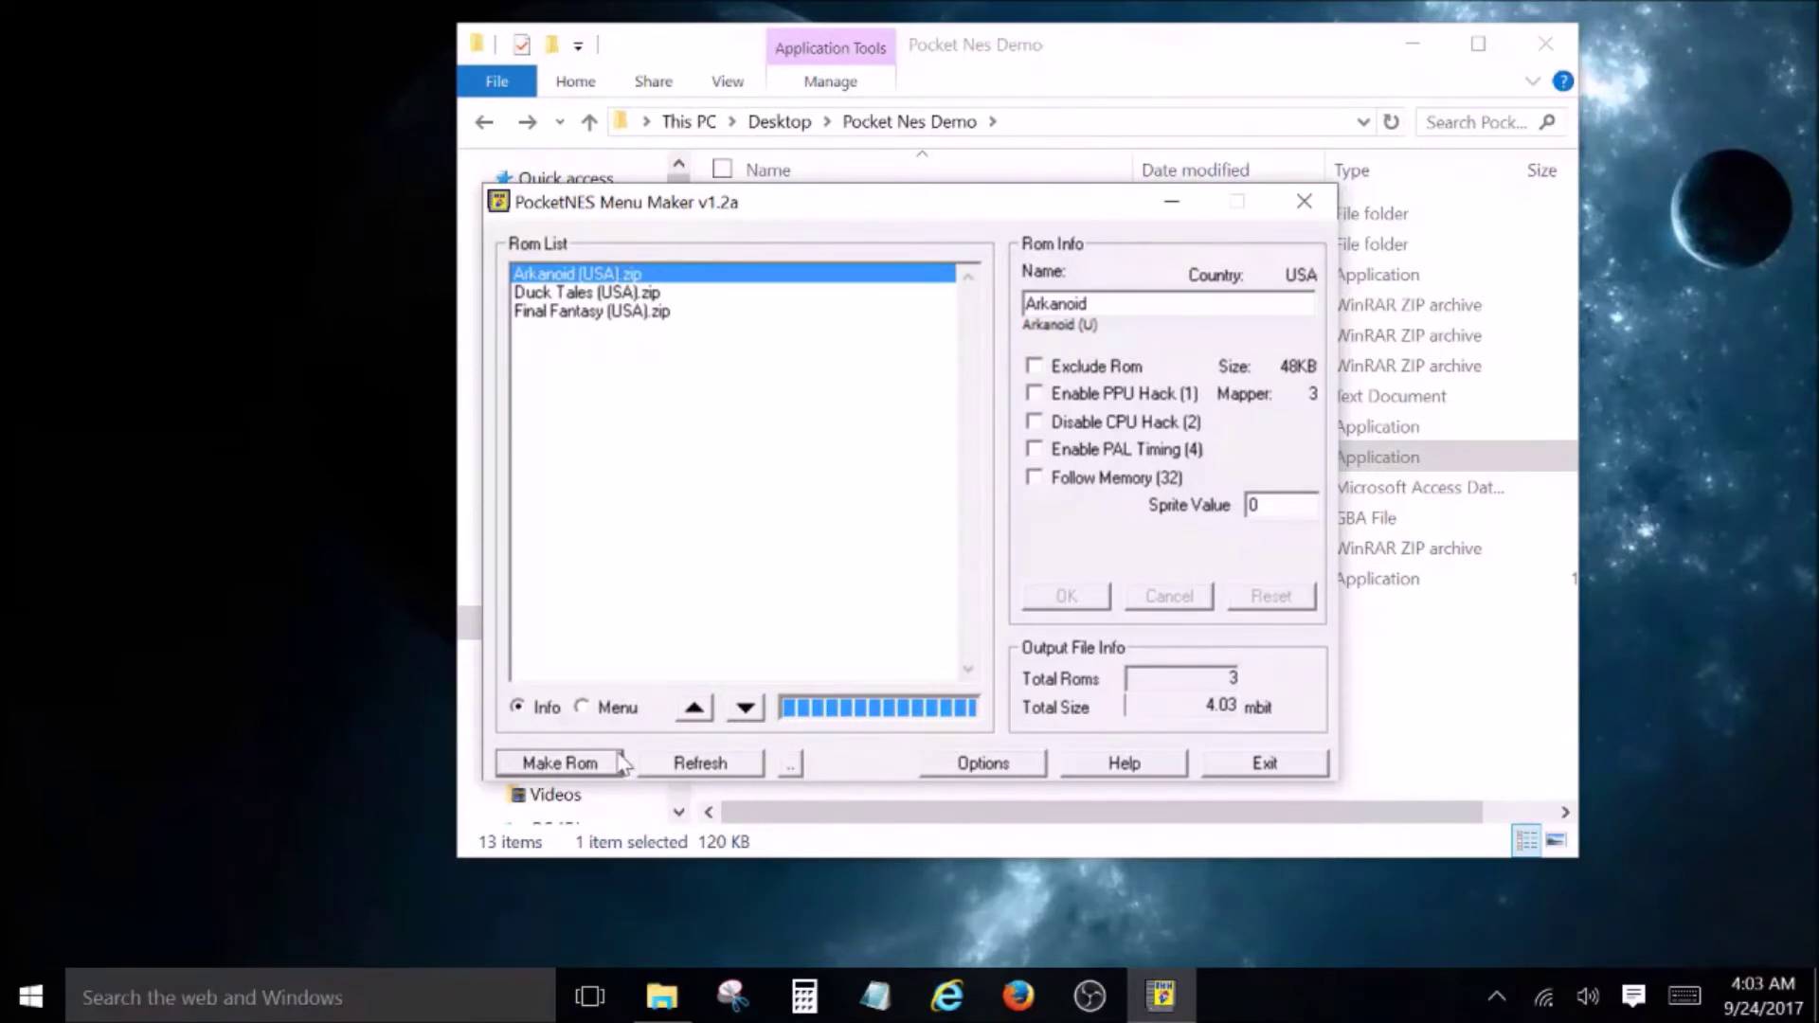
Build PocketNESMenu.gba, dismiss the completion message and close the Menu Maker.
{"action": "left_click", "coordinate": [560, 764]}
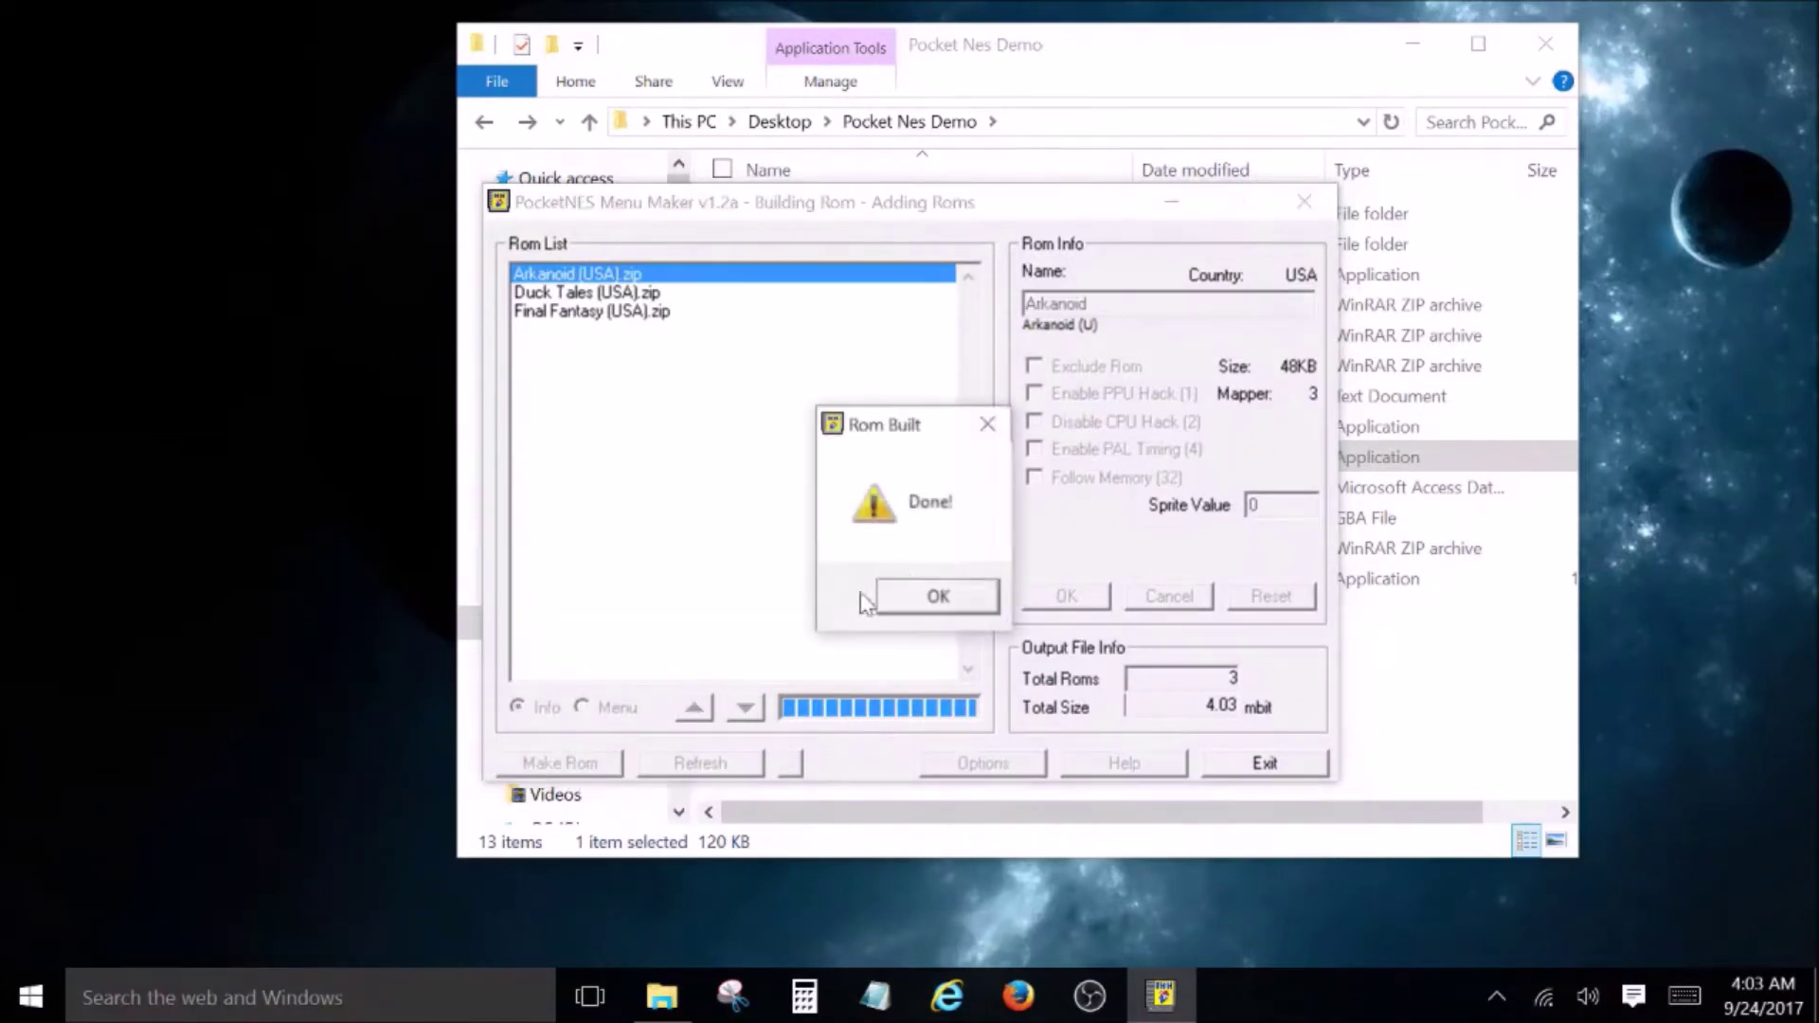
{"action": "left_click", "coordinate": [926, 595]}
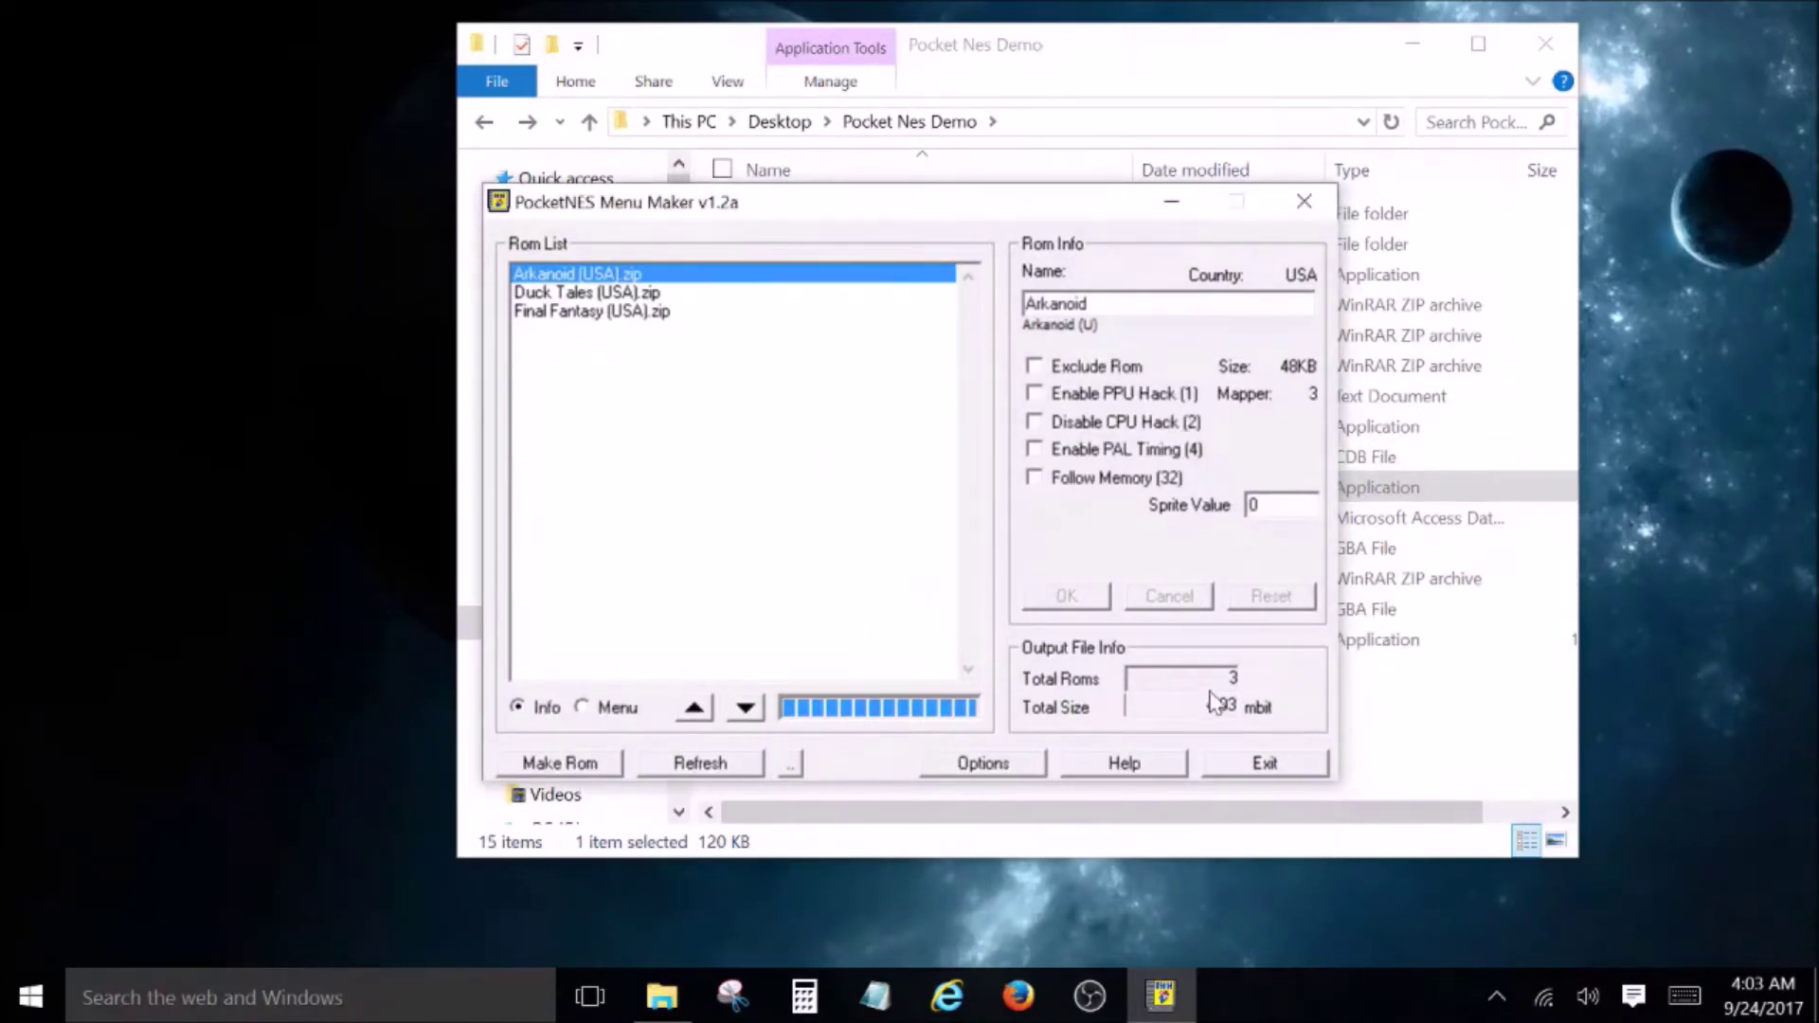
{"action": "left_click", "coordinate": [1267, 761]}
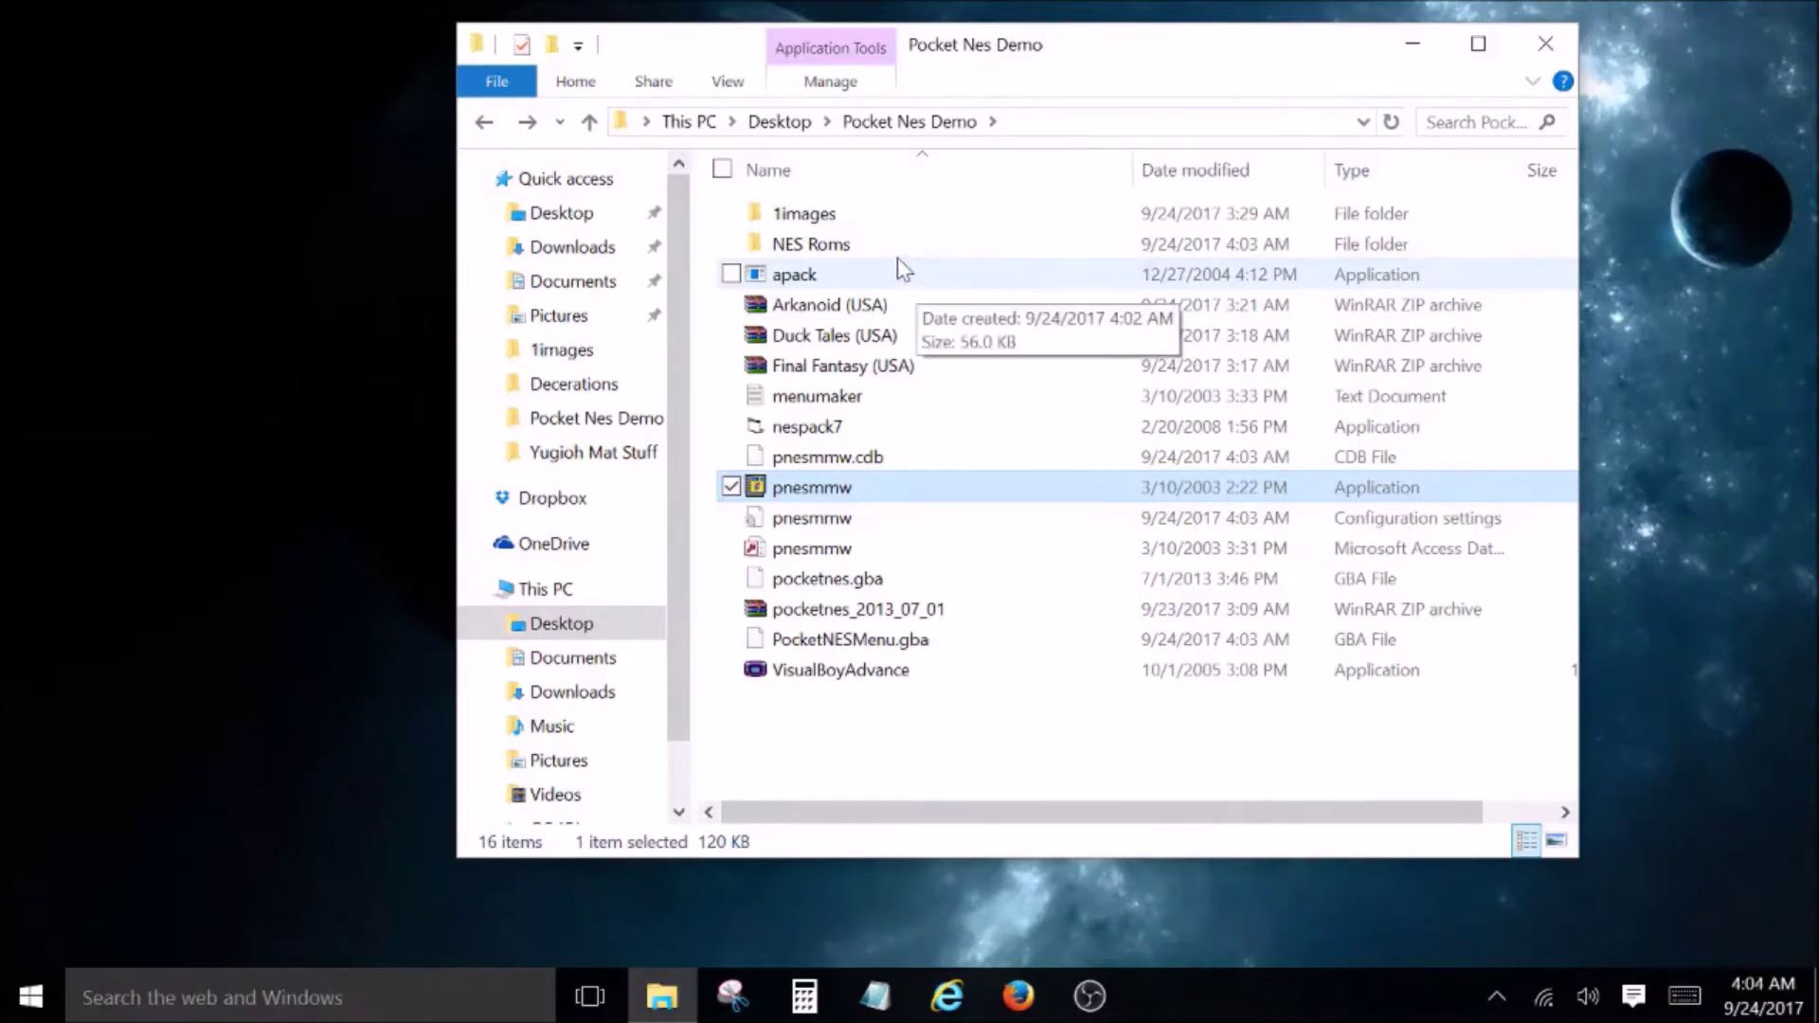
Open 1images and browse the 41rDx5fpA0L, SuperCard and neoflash-xg2pro pictures in Photos.
{"action": "double_click", "coordinate": [895, 217]}
{"action": "left_click", "coordinate": [951, 269]}
{"action": "double_click", "coordinate": [950, 268]}
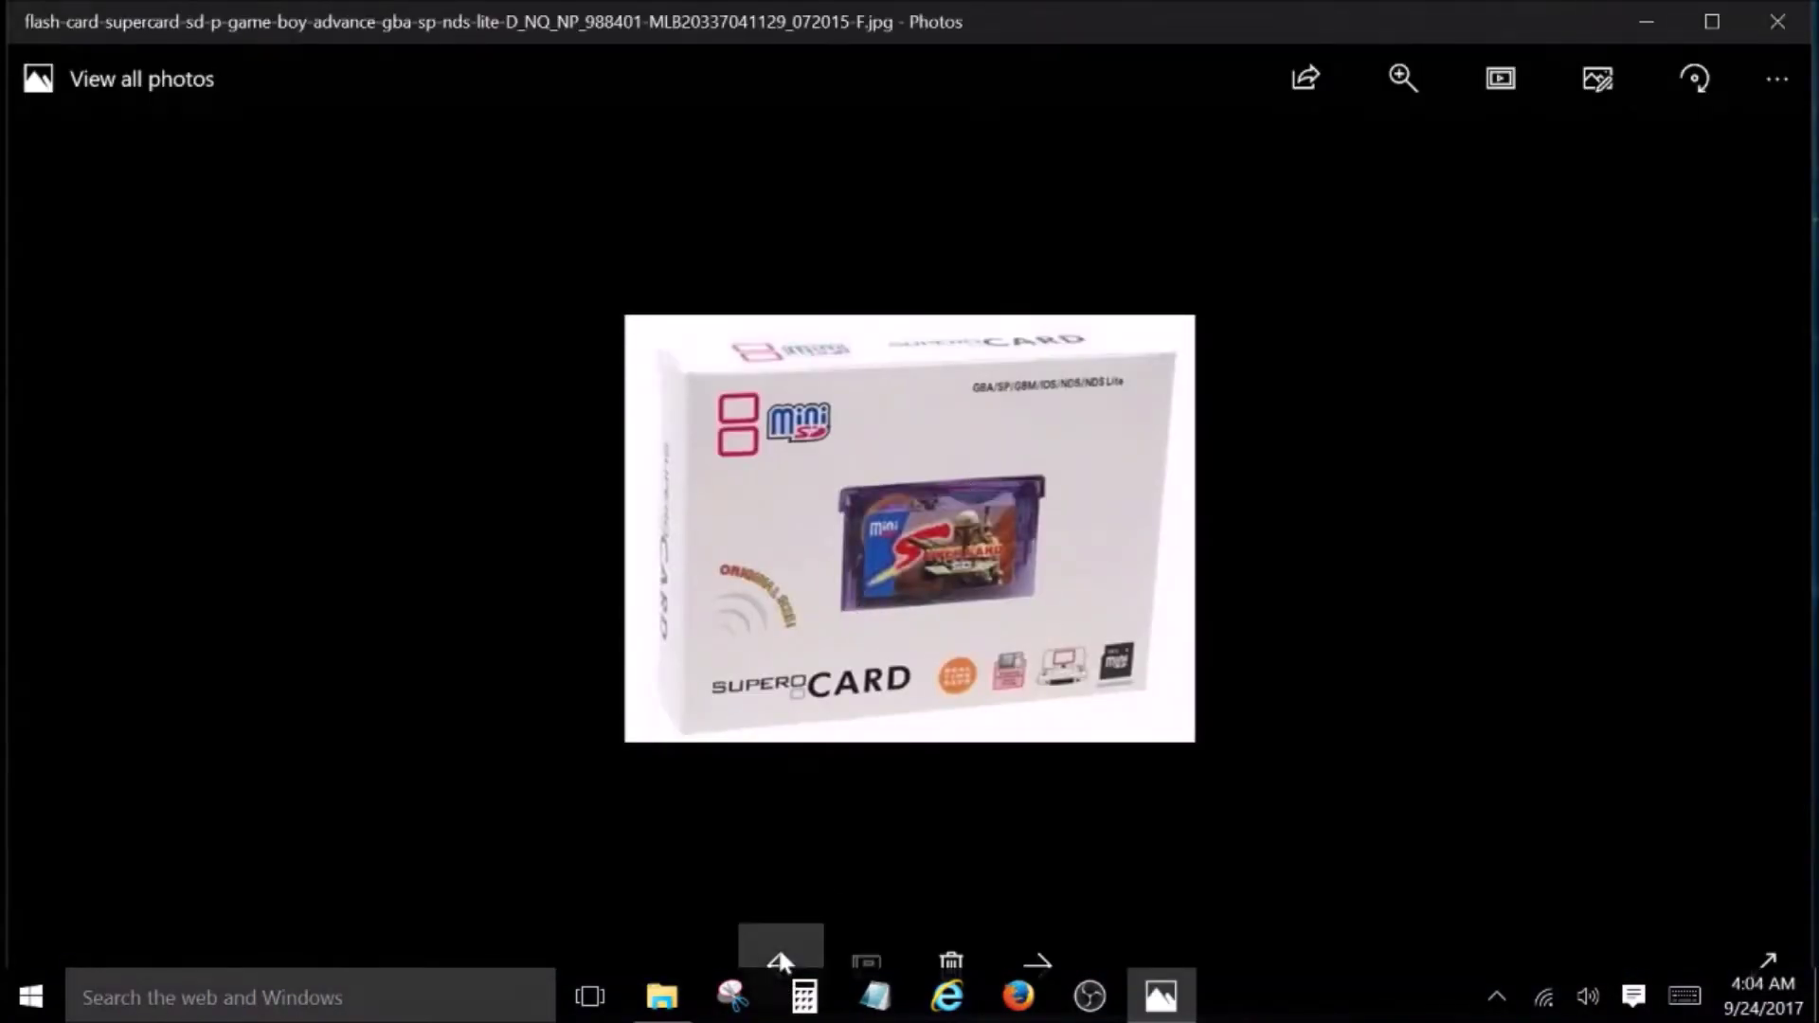
{"action": "left_click", "coordinate": [779, 949]}
{"action": "left_click", "coordinate": [1037, 950]}
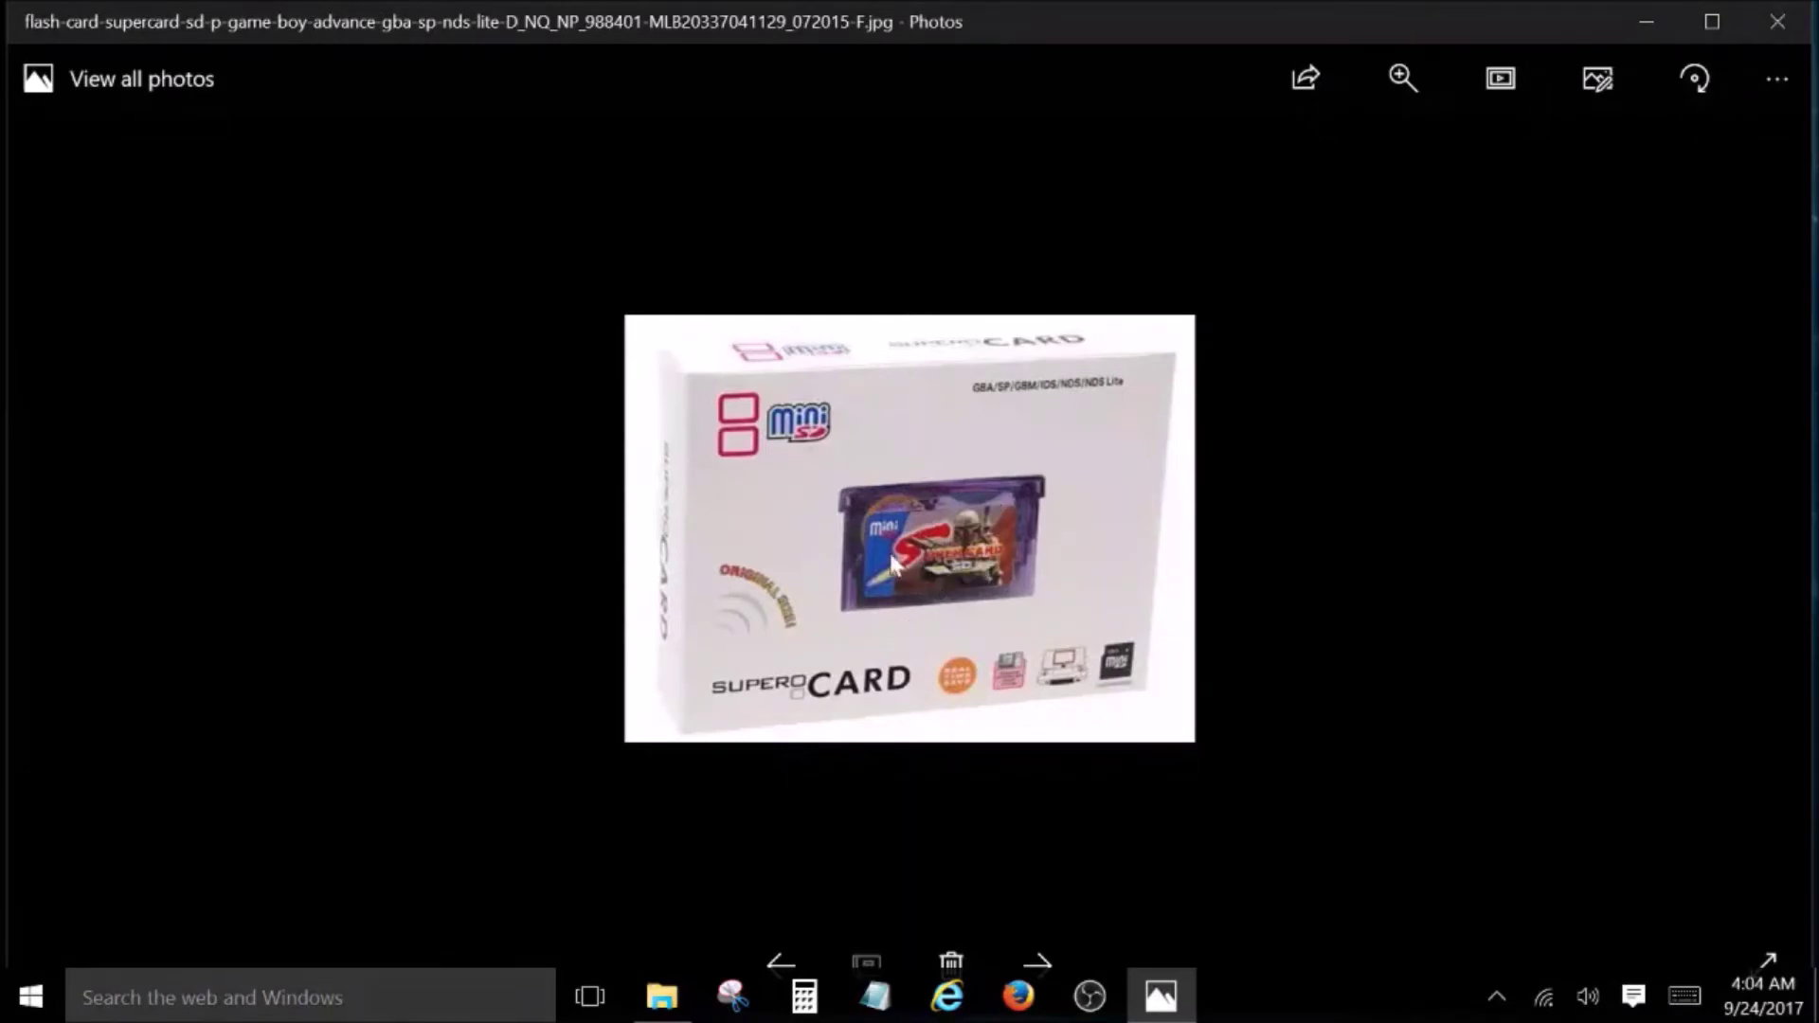
{"action": "left_click", "coordinate": [769, 963]}
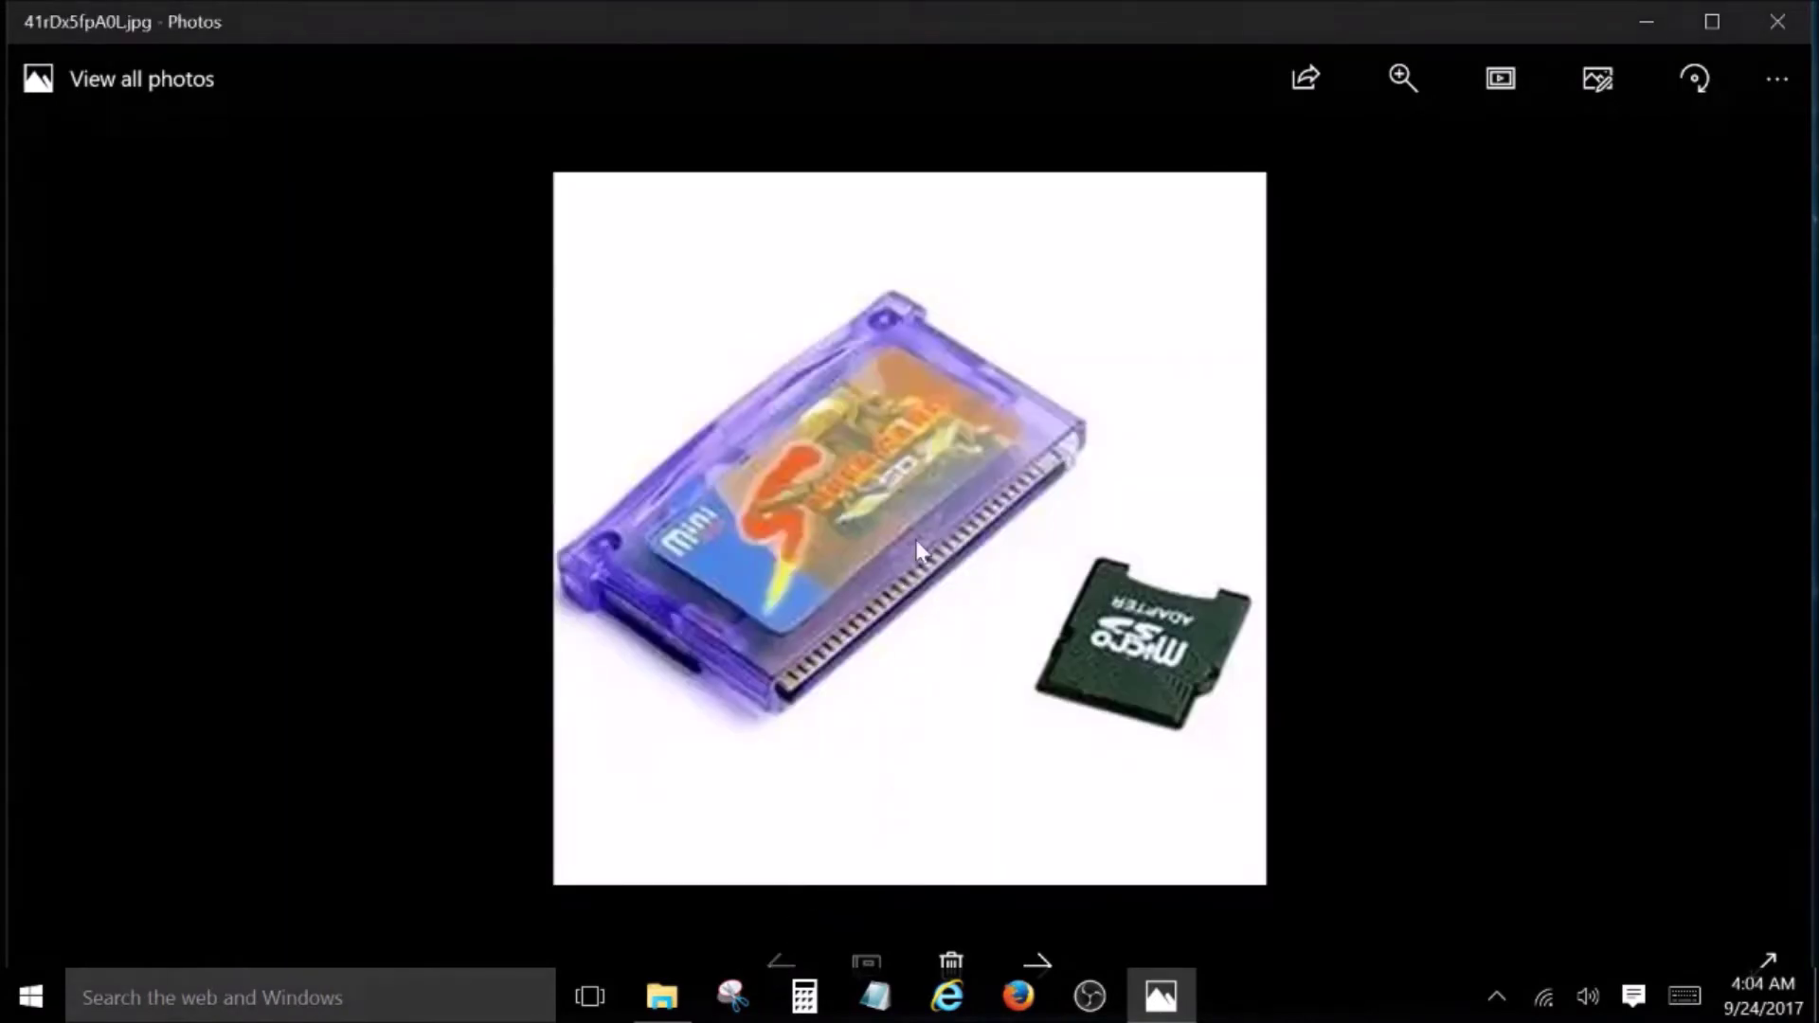
{"action": "left_click", "coordinate": [1042, 959]}
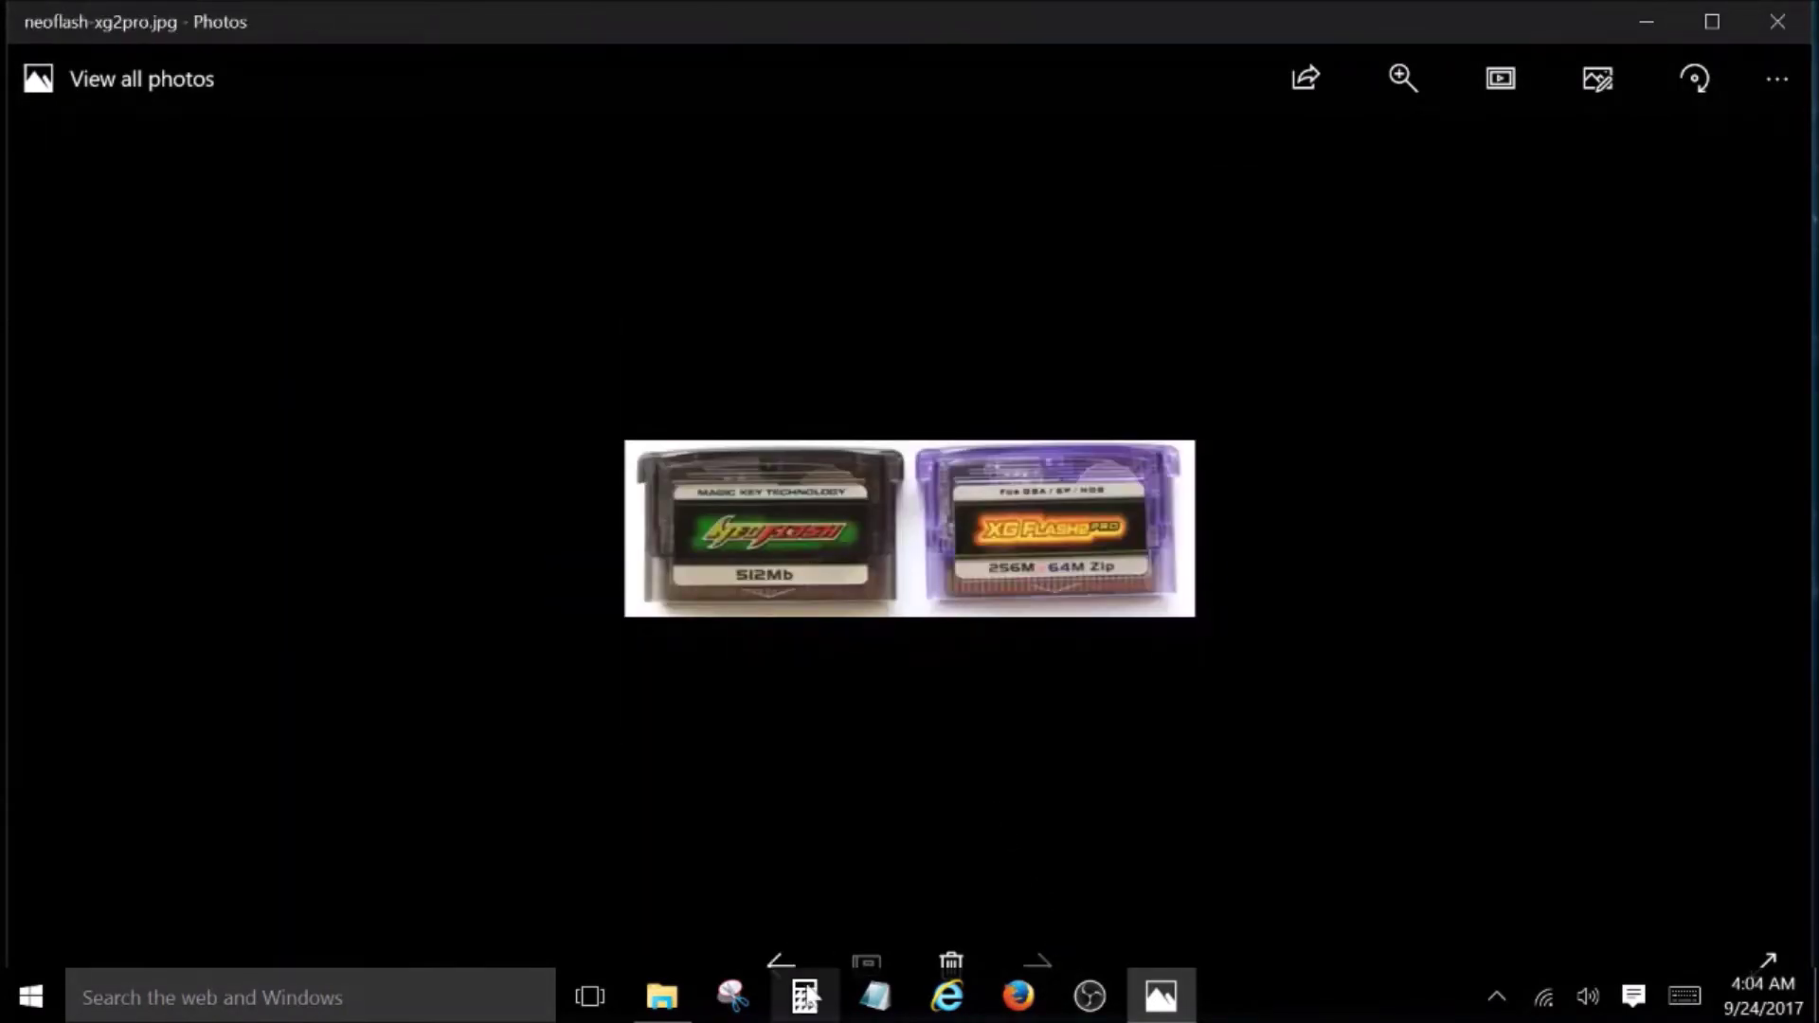
{"action": "left_click", "coordinate": [775, 943]}
{"action": "left_click", "coordinate": [775, 943]}
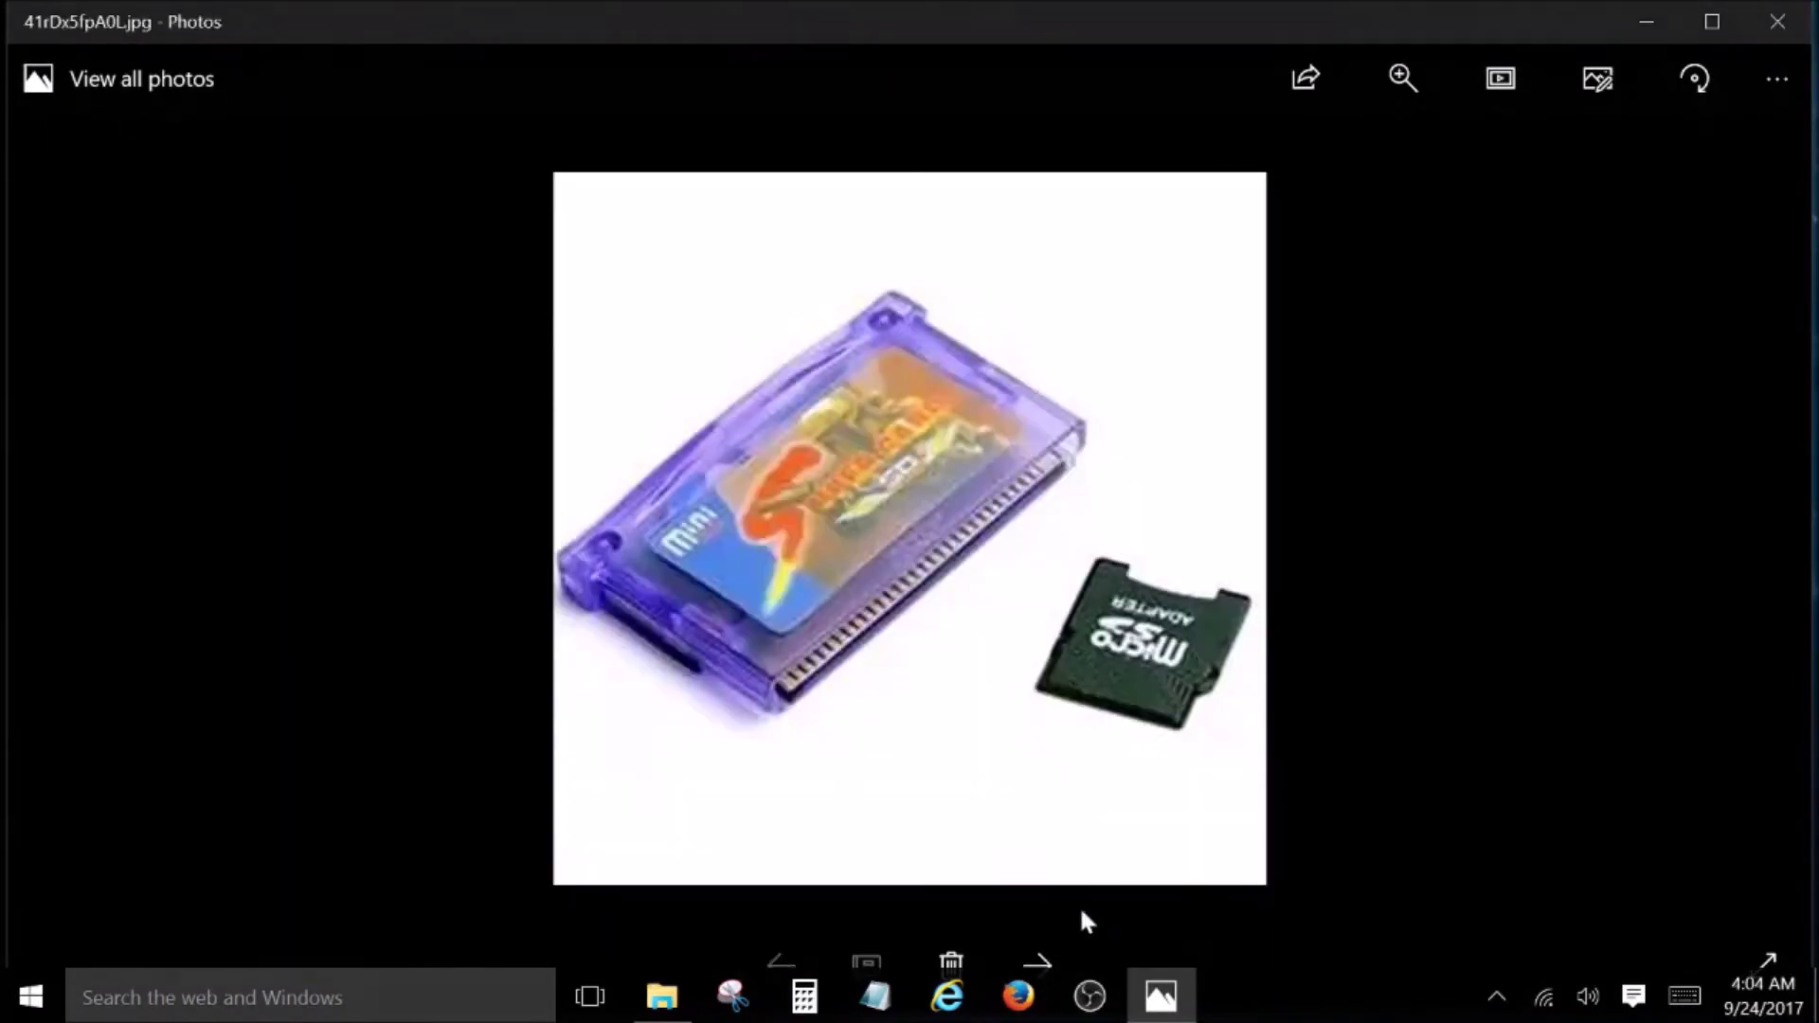
{"action": "left_click", "coordinate": [1043, 959]}
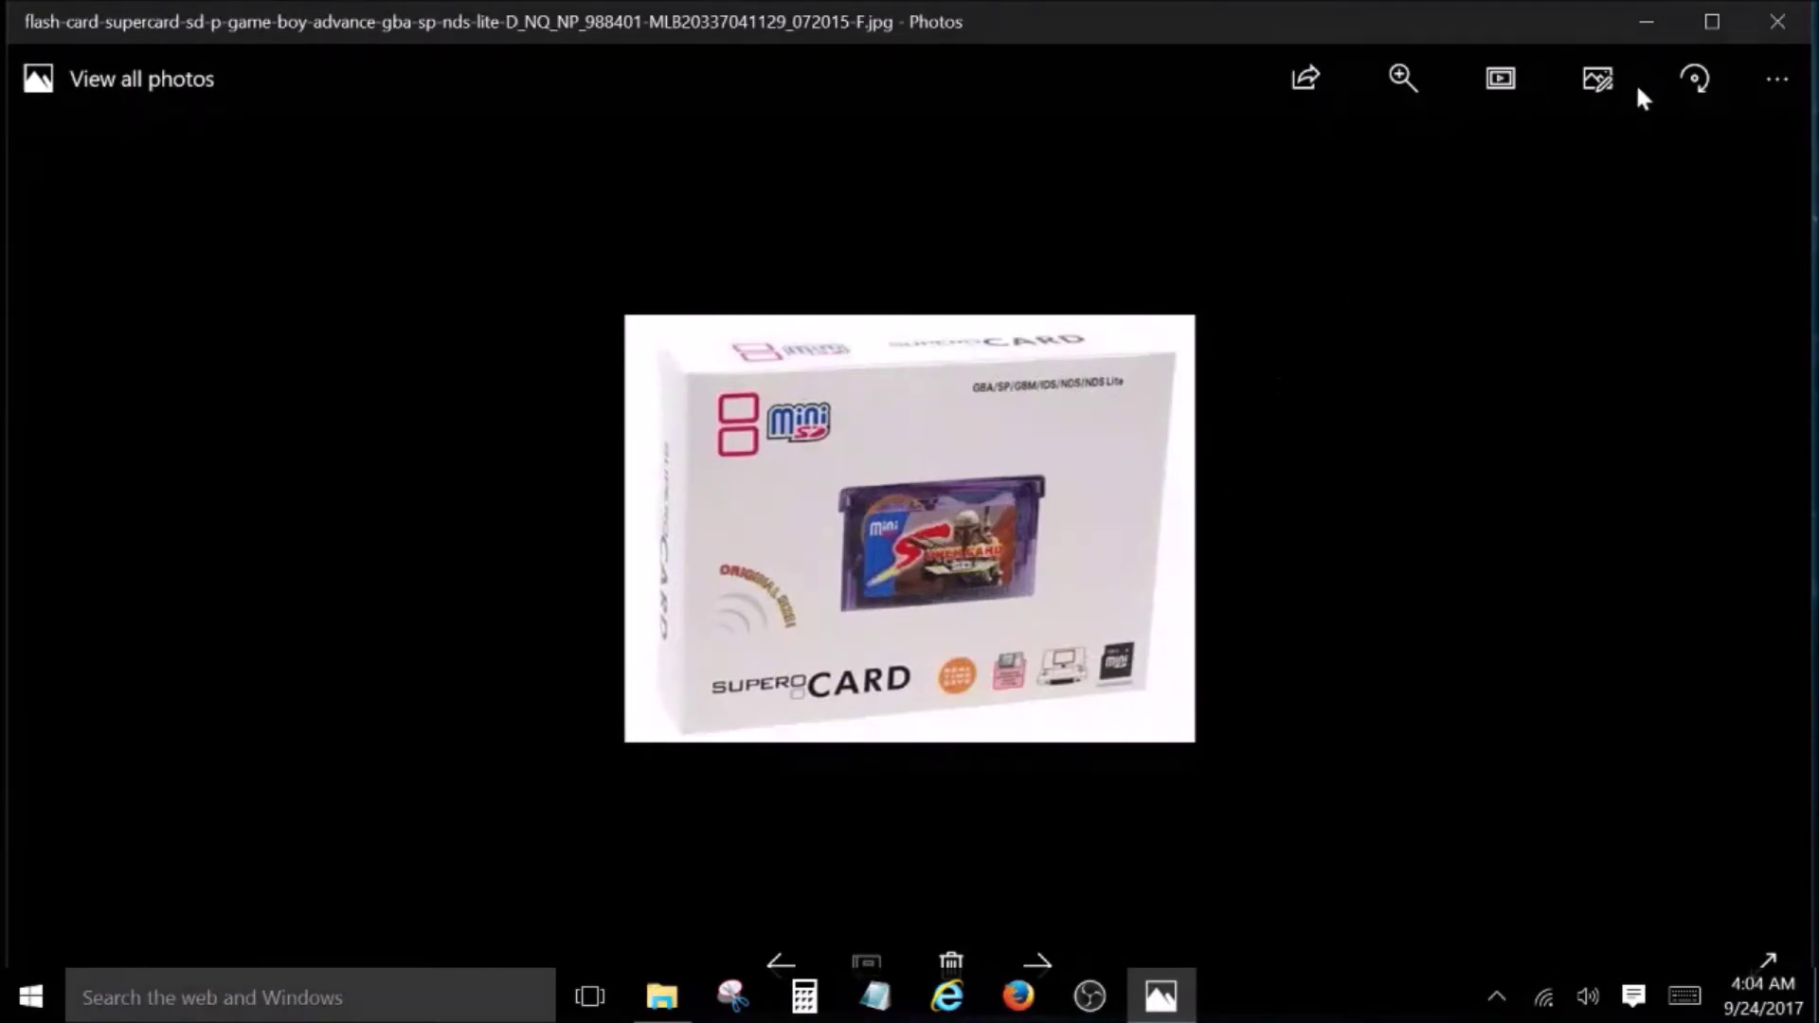
Close Photos, reopen and close the image once more, and return to Pocket Nes Demo.
{"action": "left_click", "coordinate": [1777, 26]}
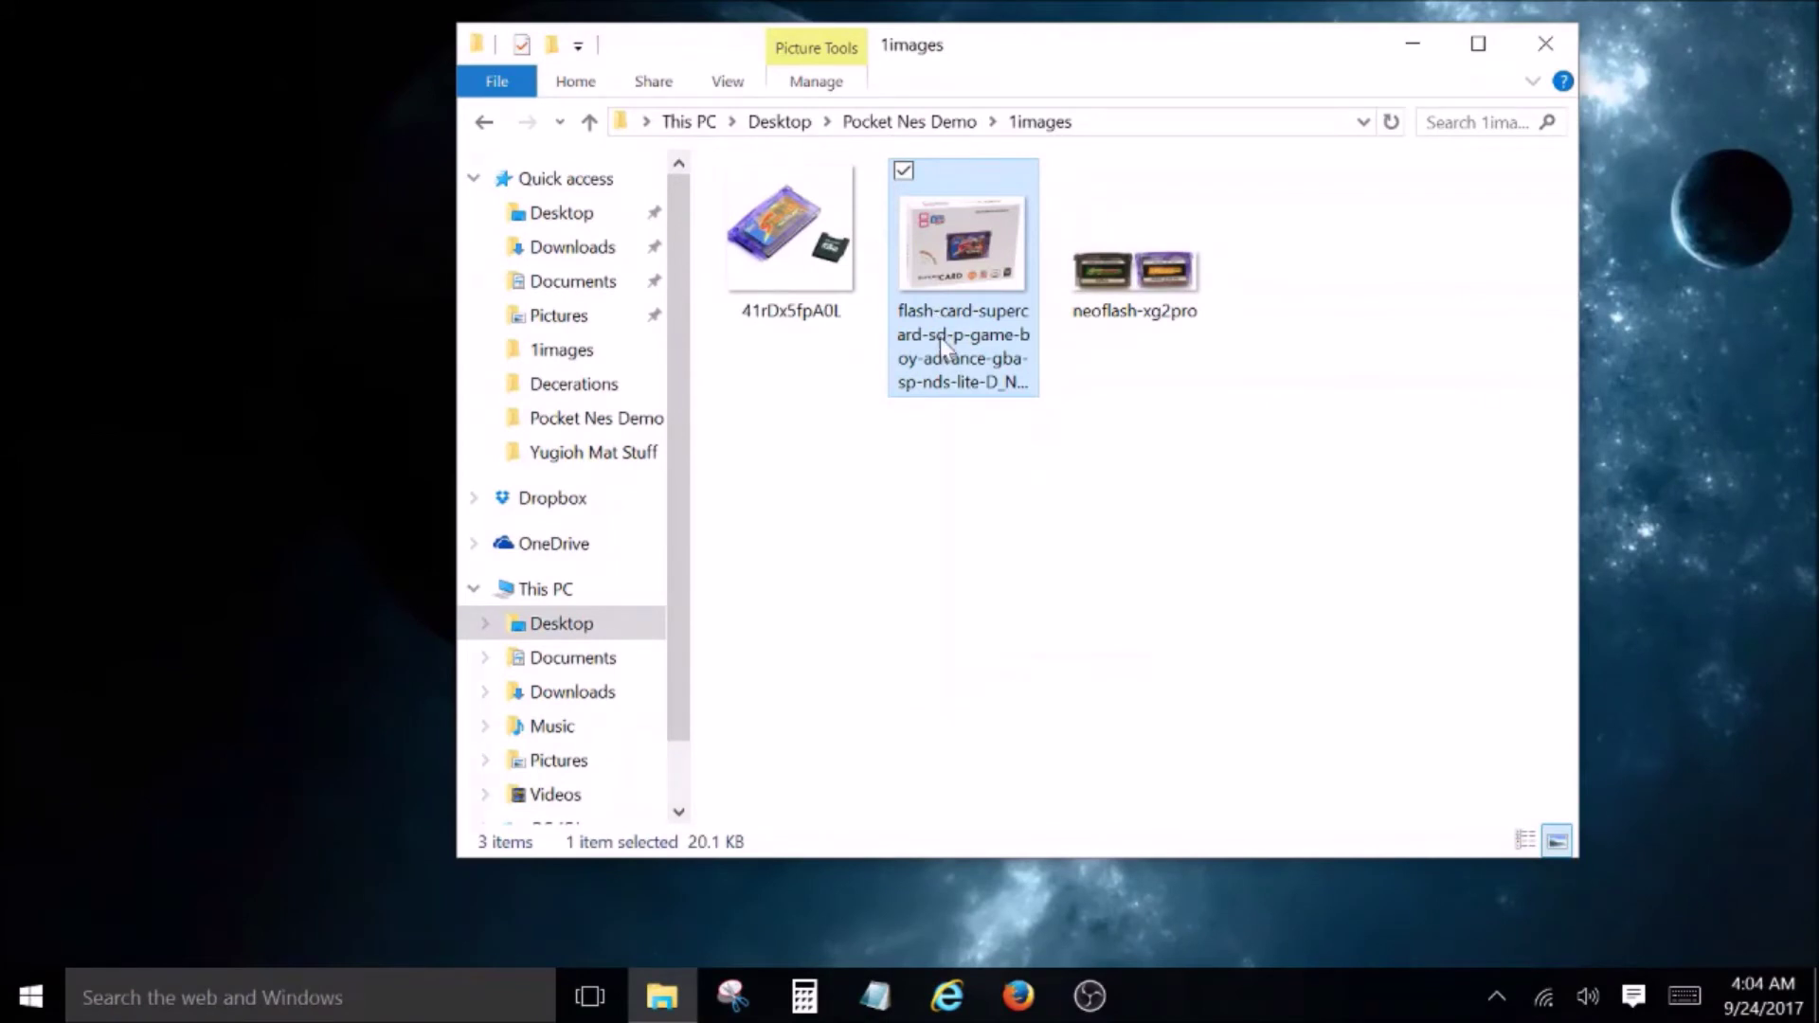
{"action": "double_click", "coordinate": [976, 247]}
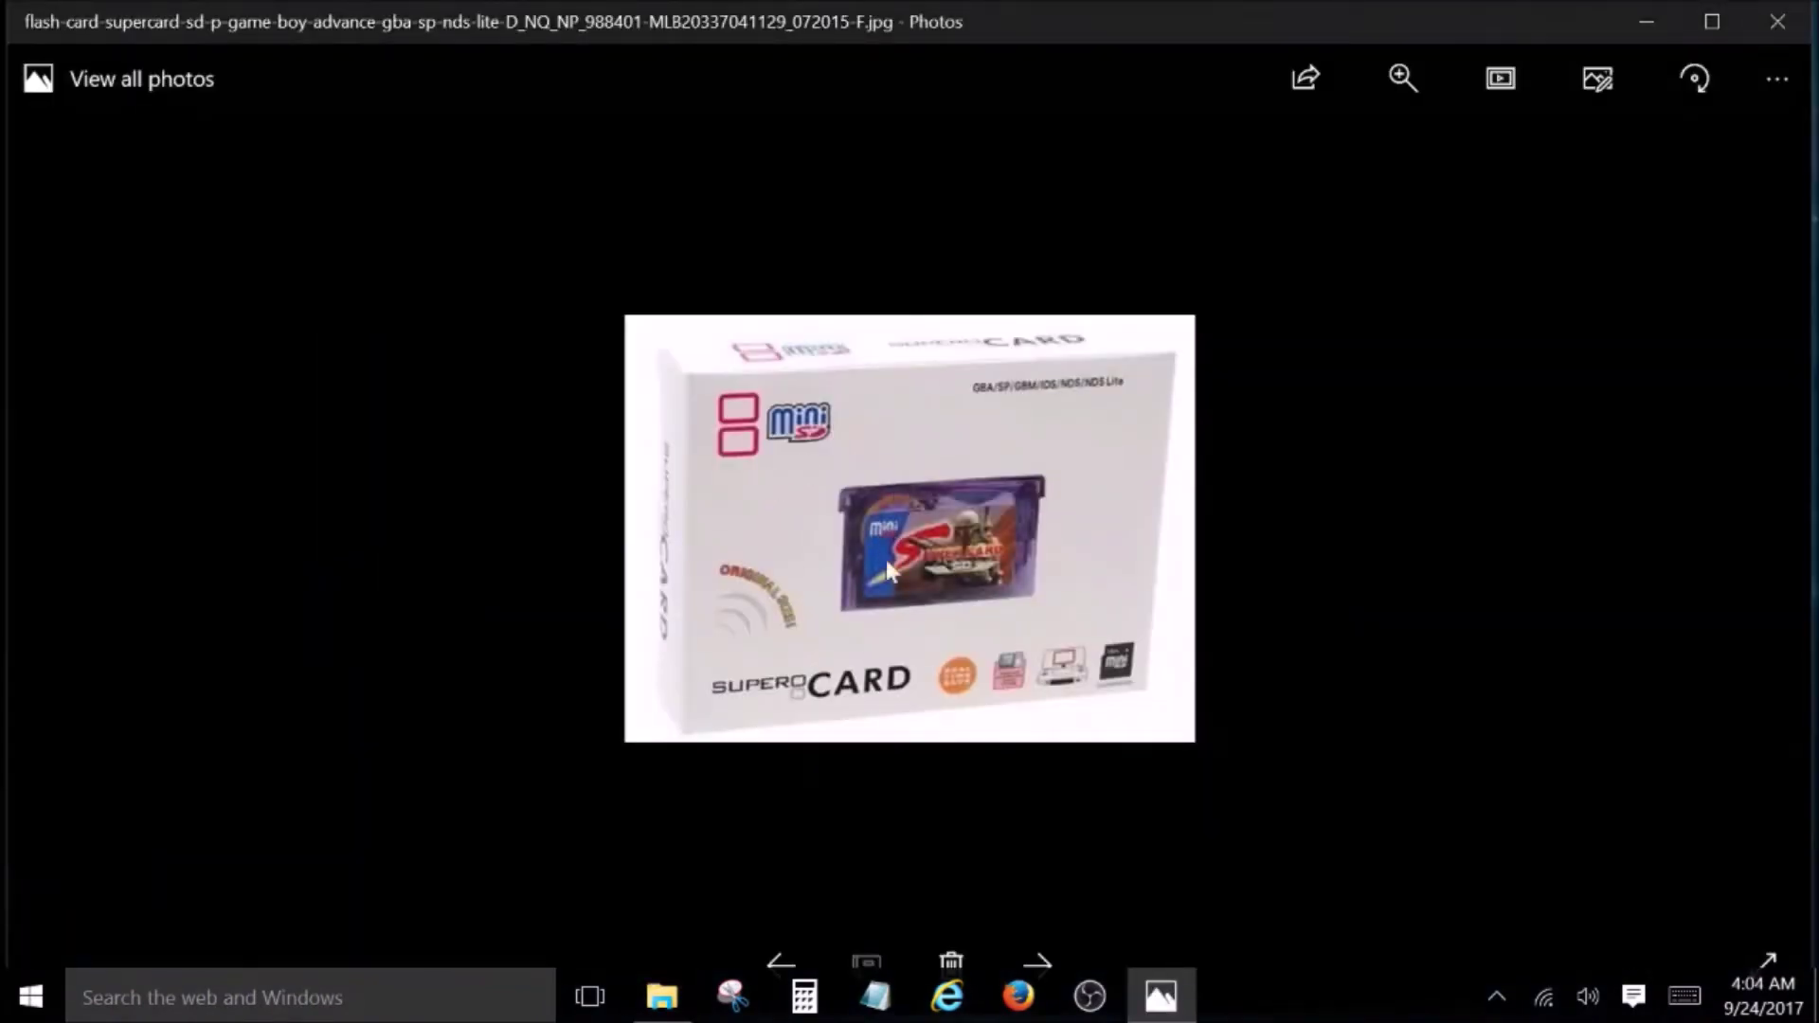
{"action": "left_click", "coordinate": [1773, 36]}
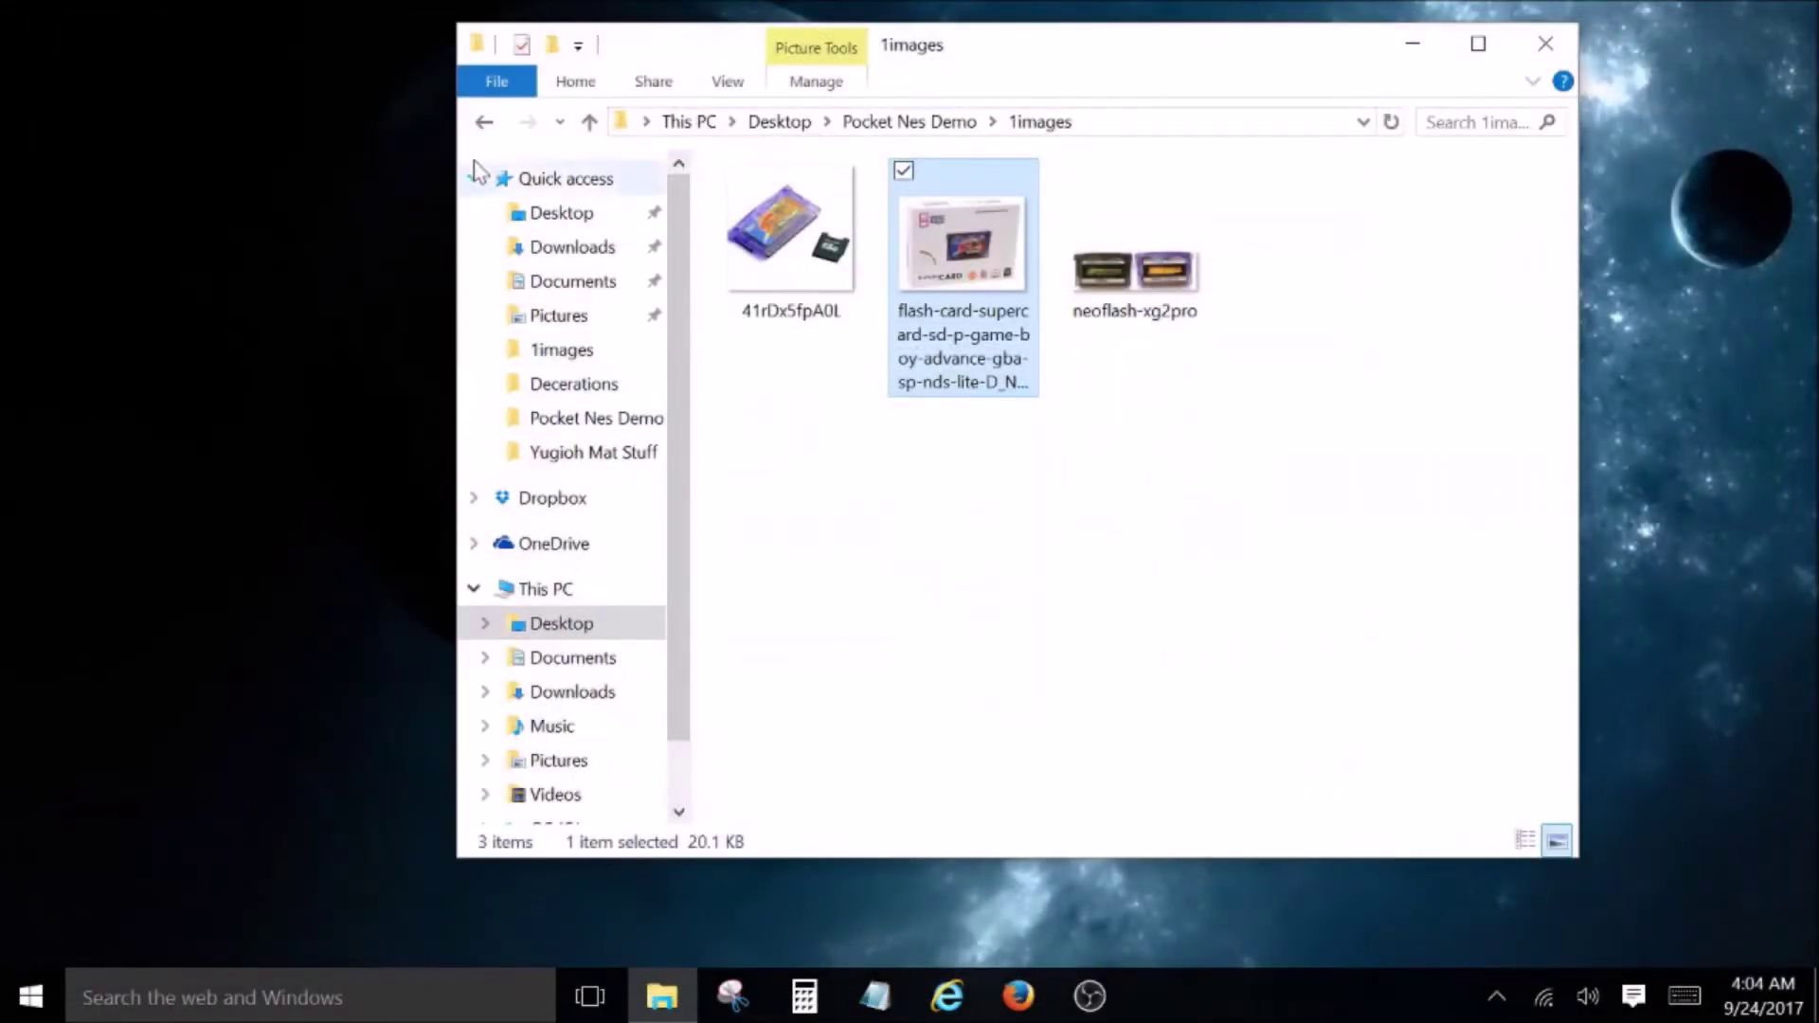
{"action": "left_click", "coordinate": [484, 123]}
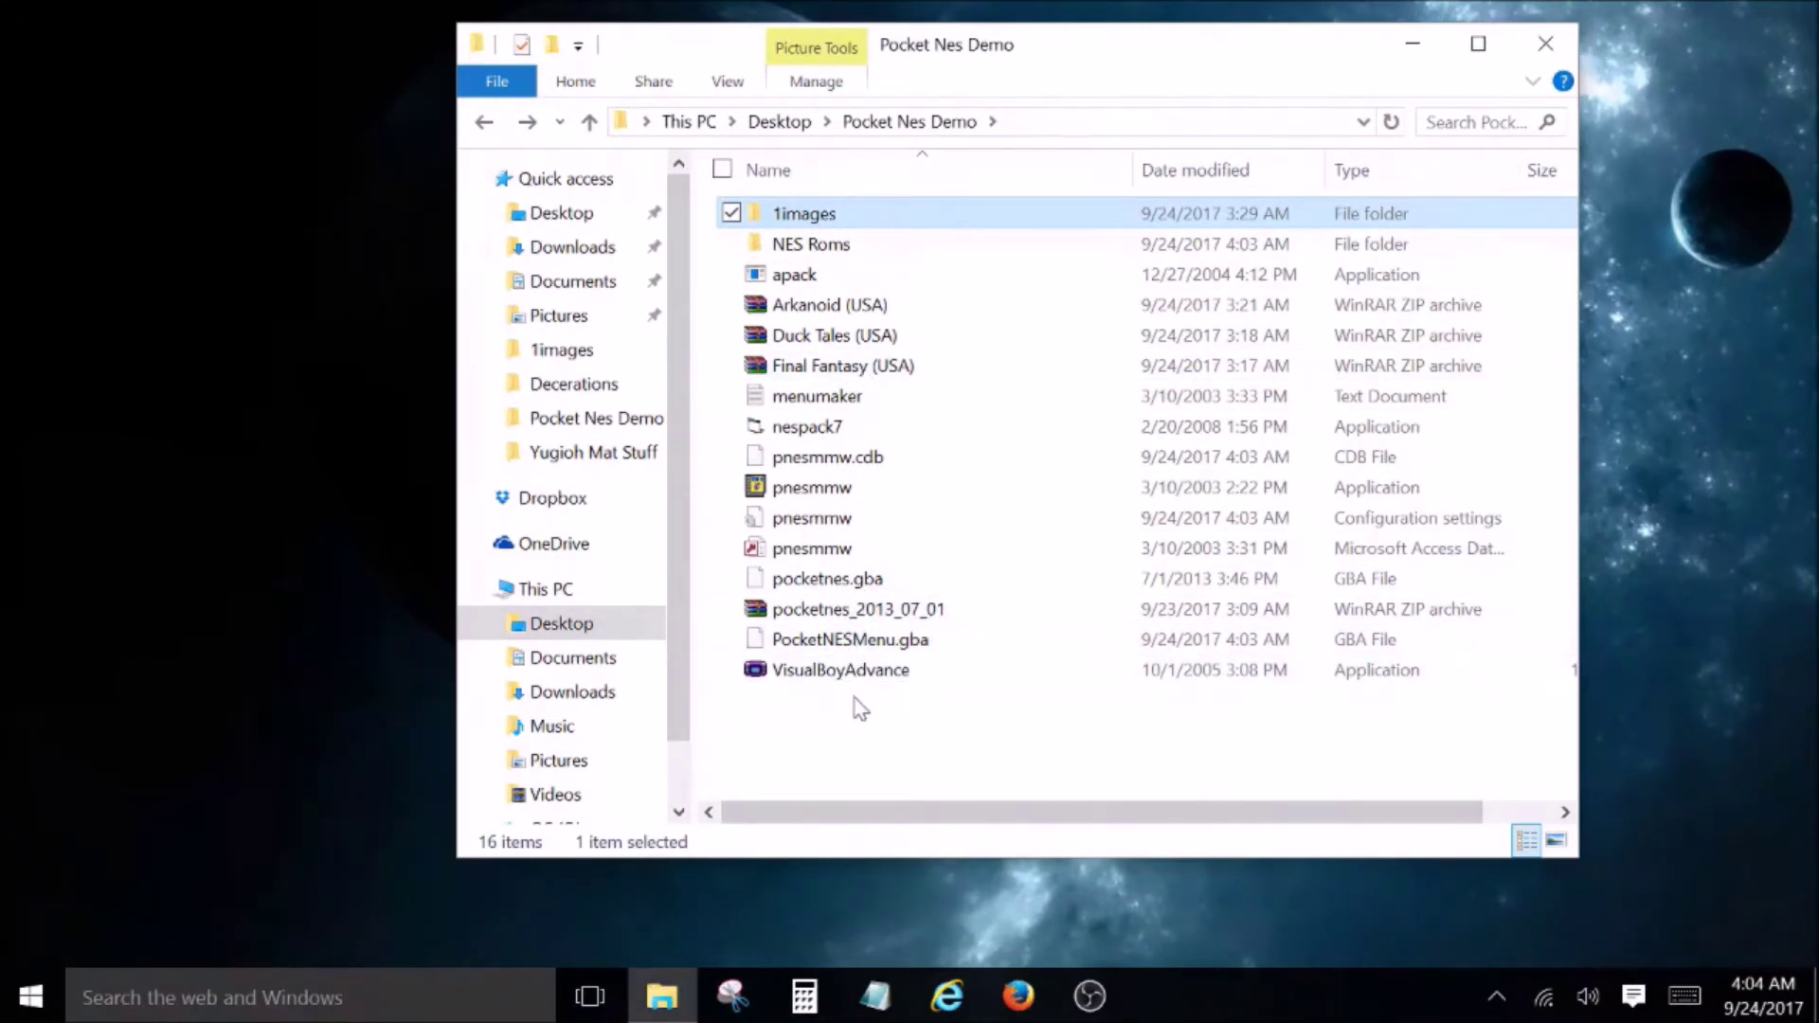
Open PocketNESMenu.gba in VisualBoyAdvance.exe, dismiss the BIOS error, then move and enlarge the window.
{"action": "left_click_drag", "start_coordinate": [852, 649], "coordinate": [853, 674]}
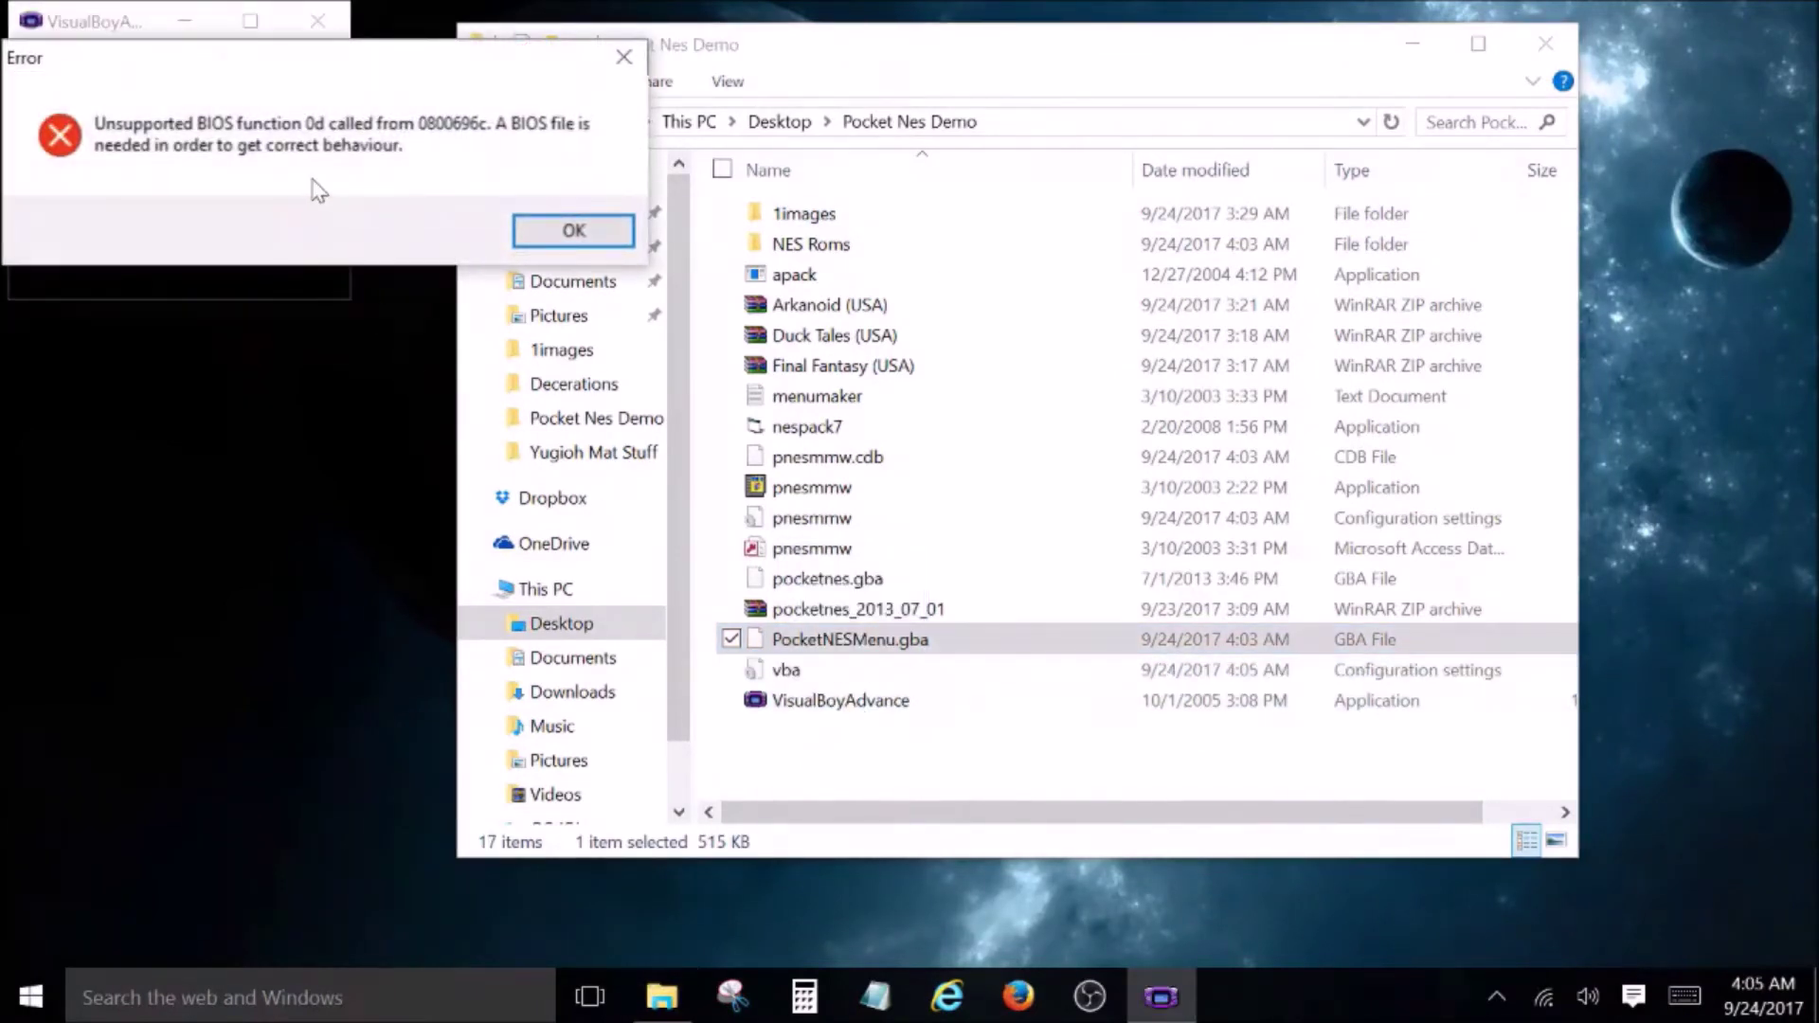
{"action": "left_click", "coordinate": [572, 230]}
{"action": "left_click_drag", "start_coordinate": [142, 33], "coordinate": [777, 47]}
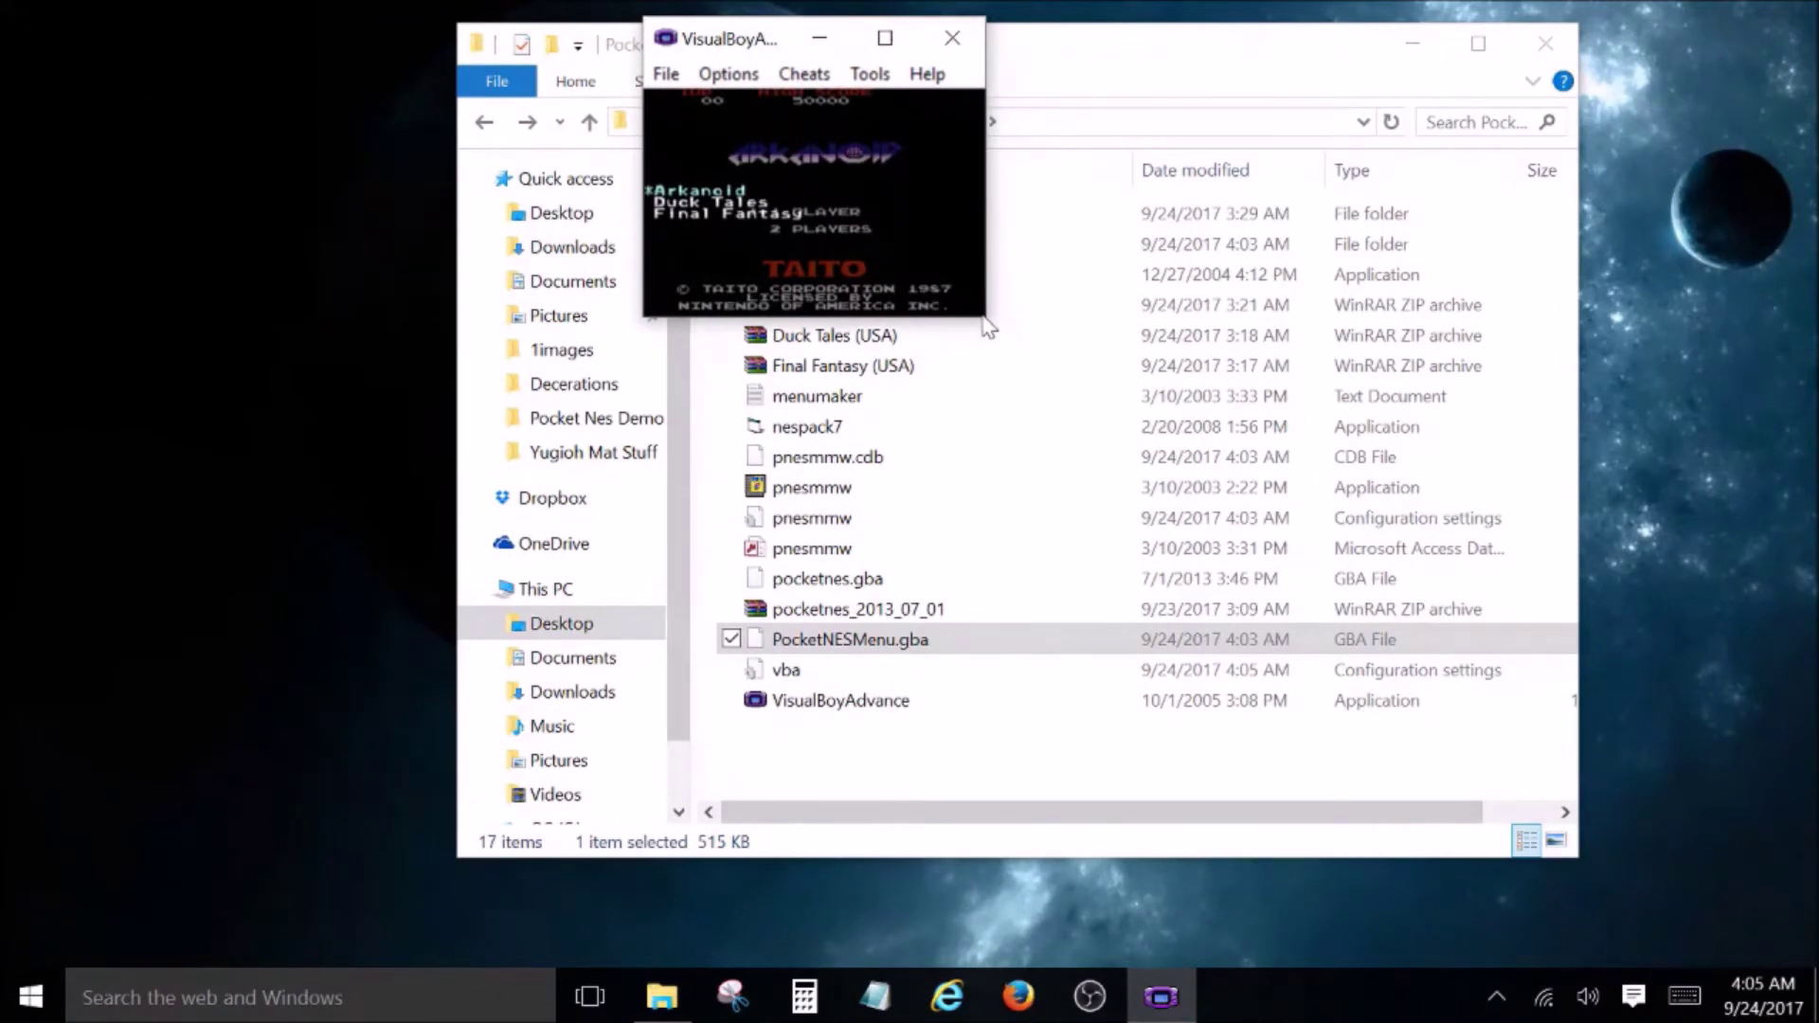
{"action": "left_click_drag", "start_coordinate": [984, 314], "coordinate": [1156, 580]}
{"action": "left_click_drag", "start_coordinate": [1412, 684], "coordinate": [1566, 752]}
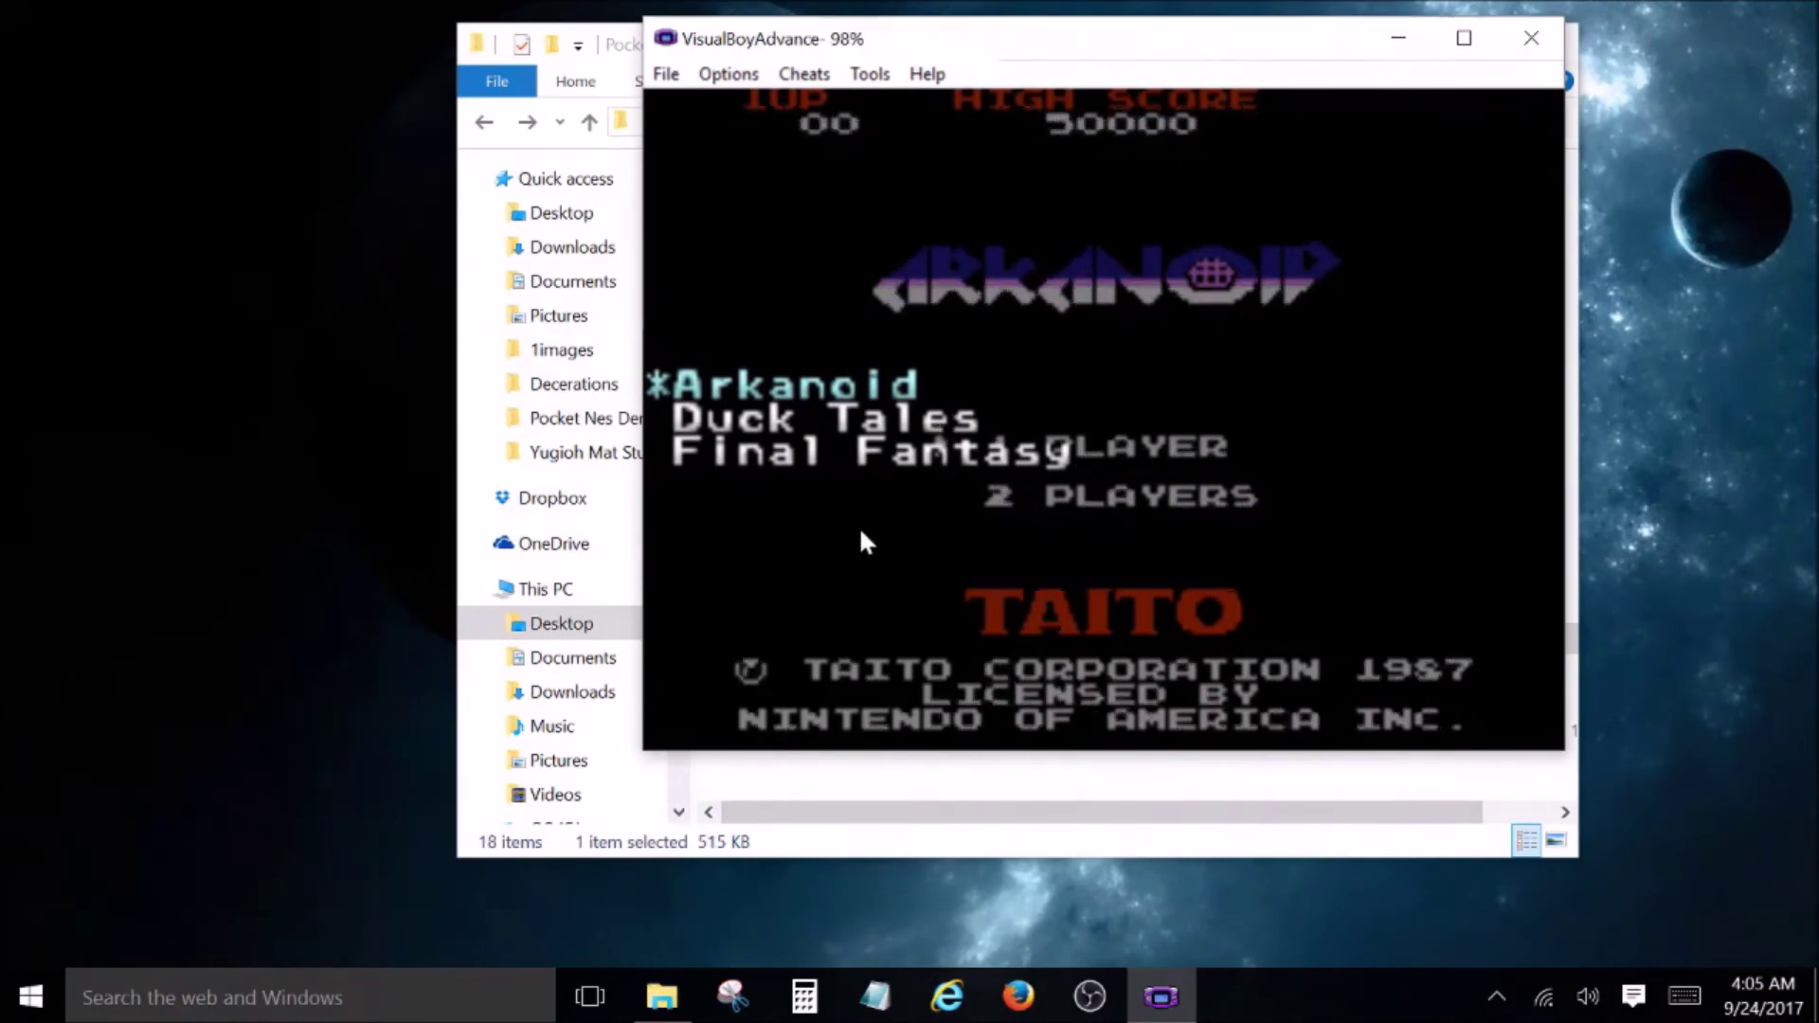
Move the menu down to Final Fantasy and mute sound via Options > Sound > Mute.
{"action": "key", "text": "Down"}
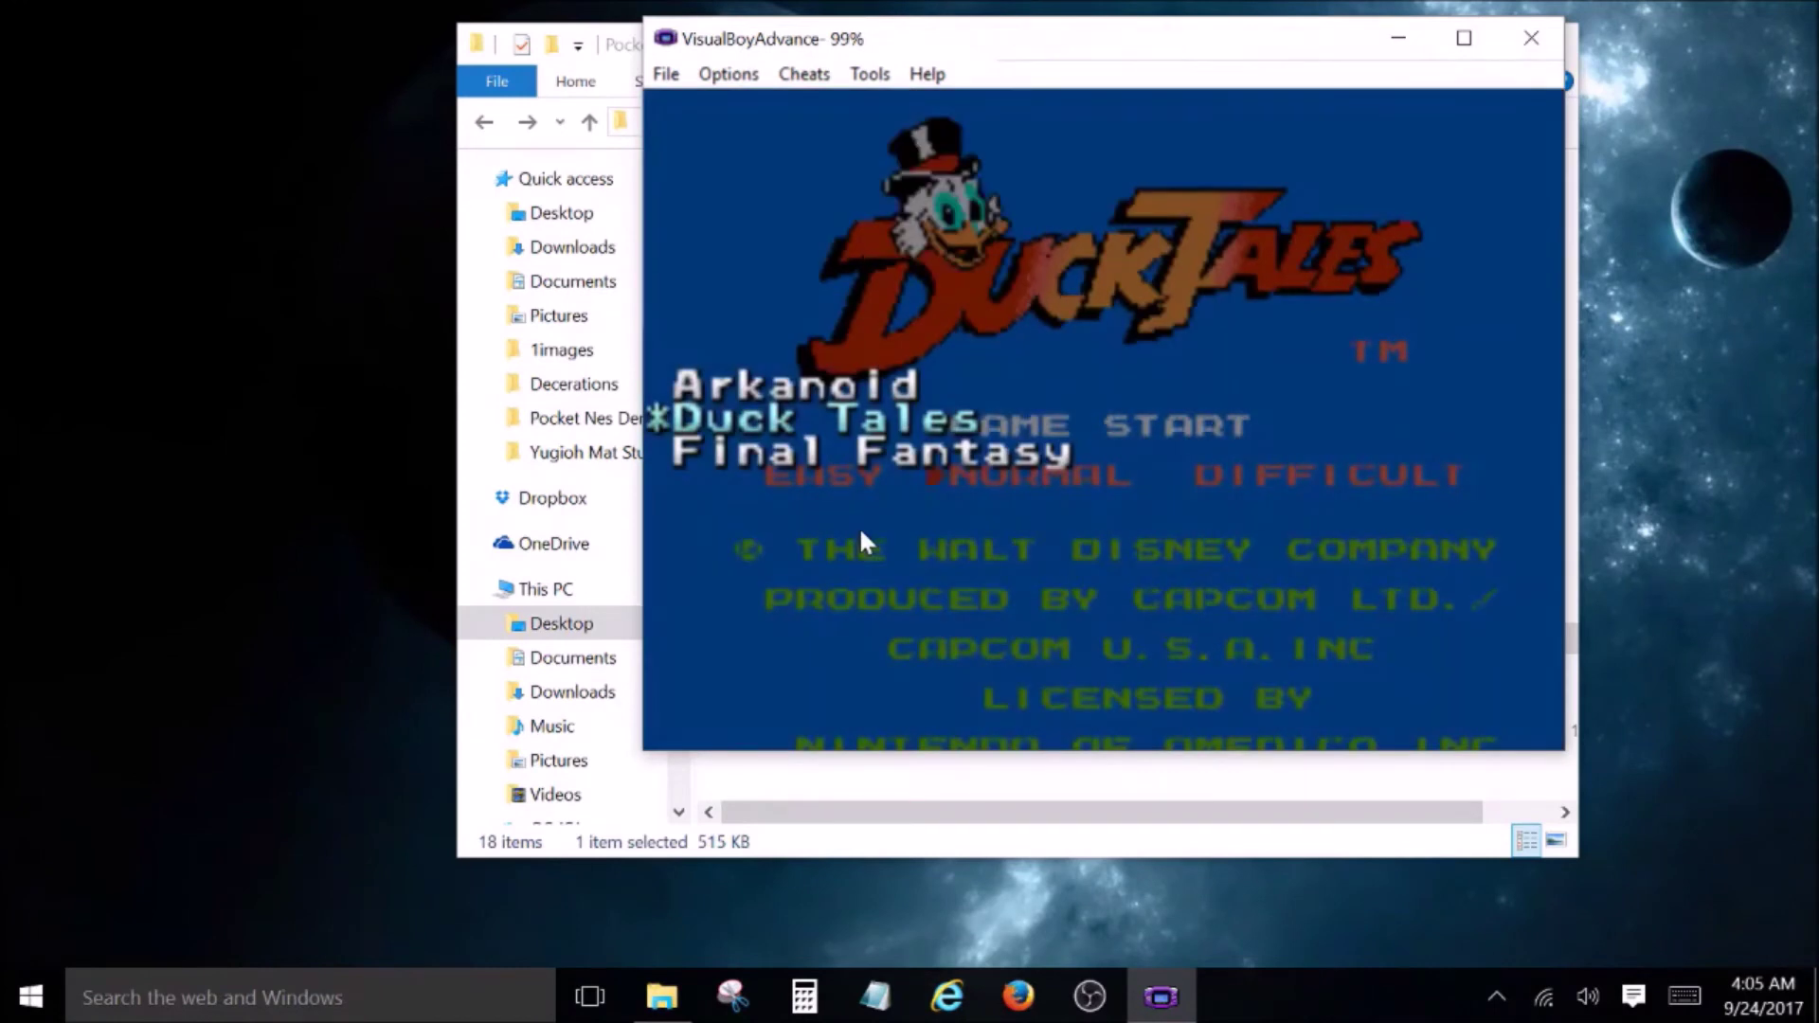
{"action": "key", "text": "Down"}
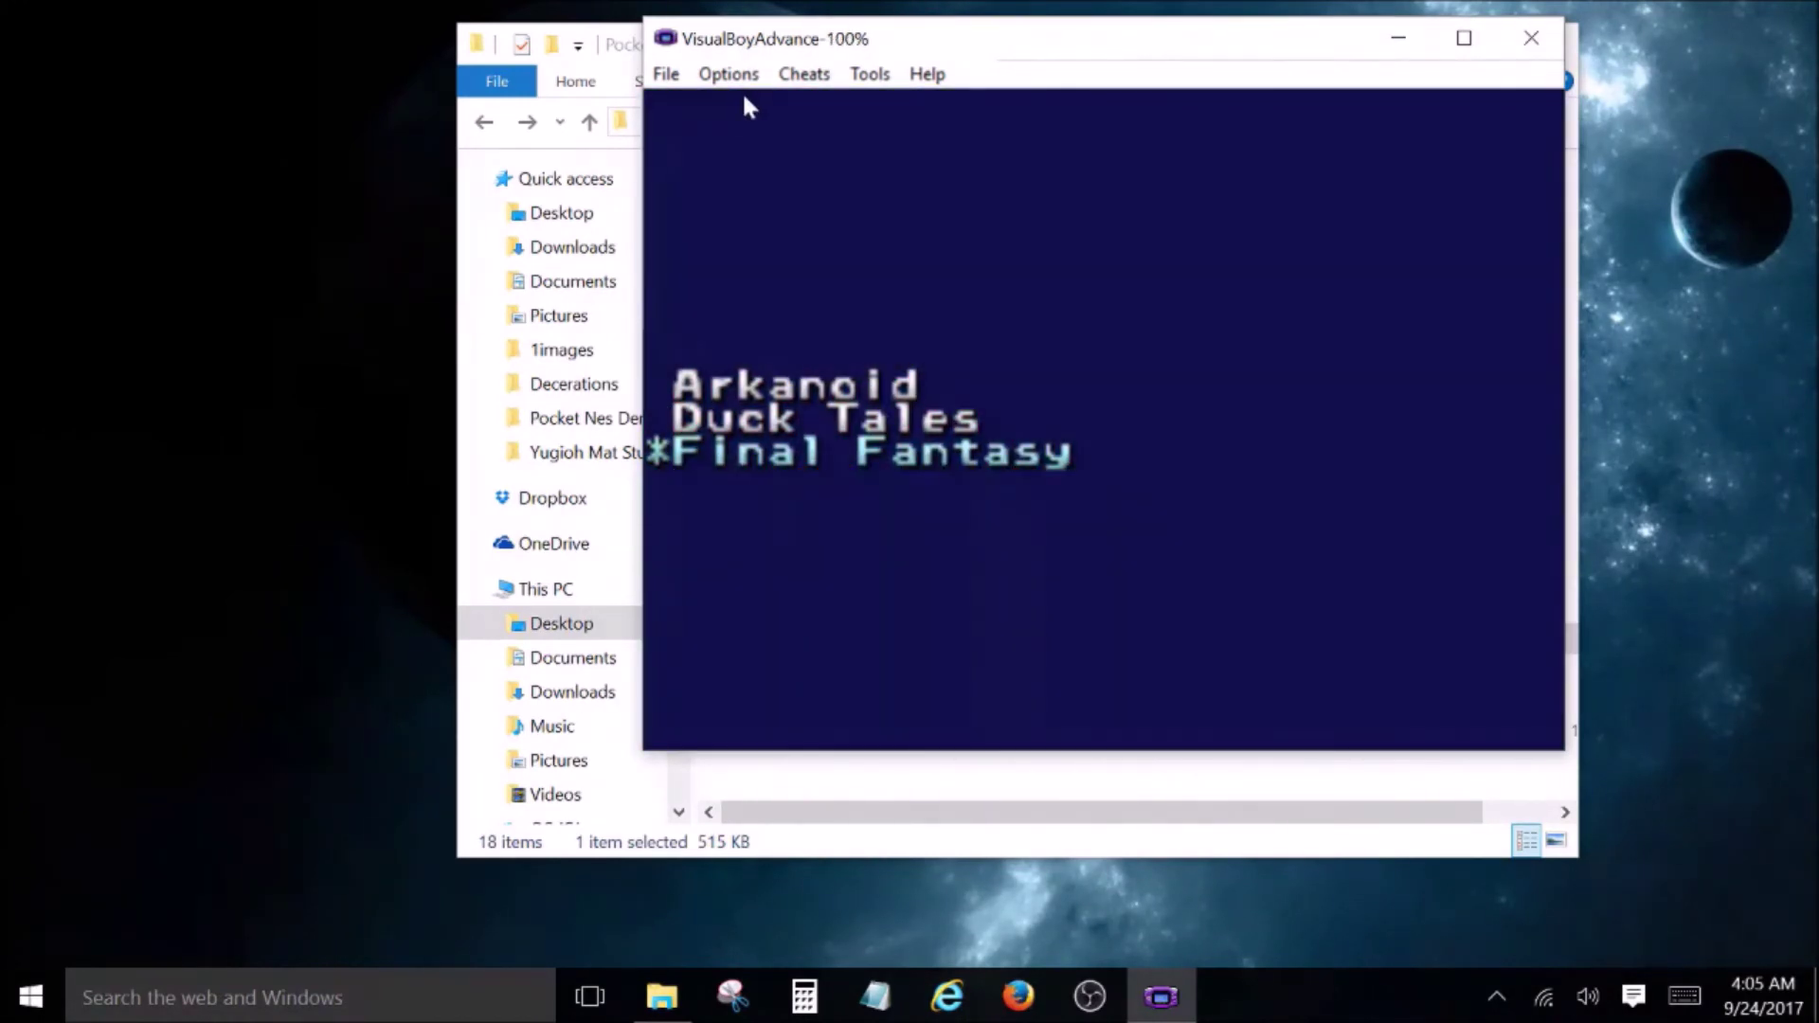
{"action": "left_click", "coordinate": [728, 74]}
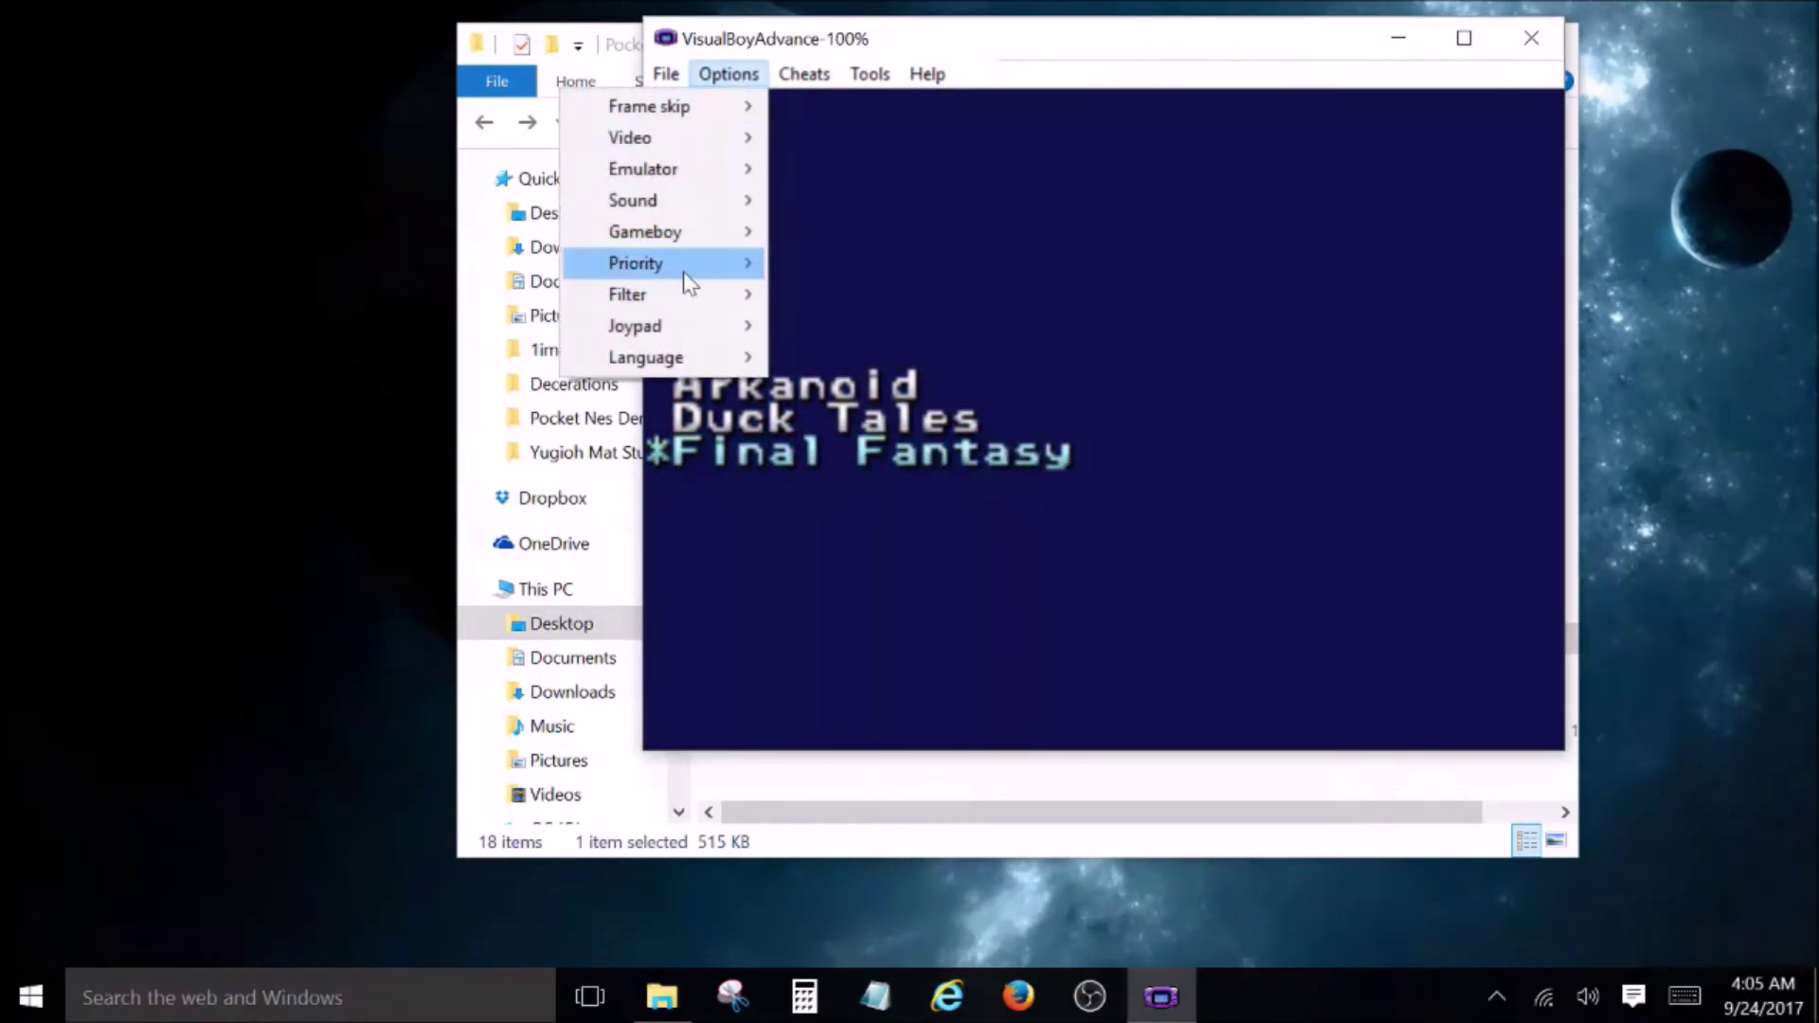
{"action": "mouse_move", "coordinate": [694, 204]}
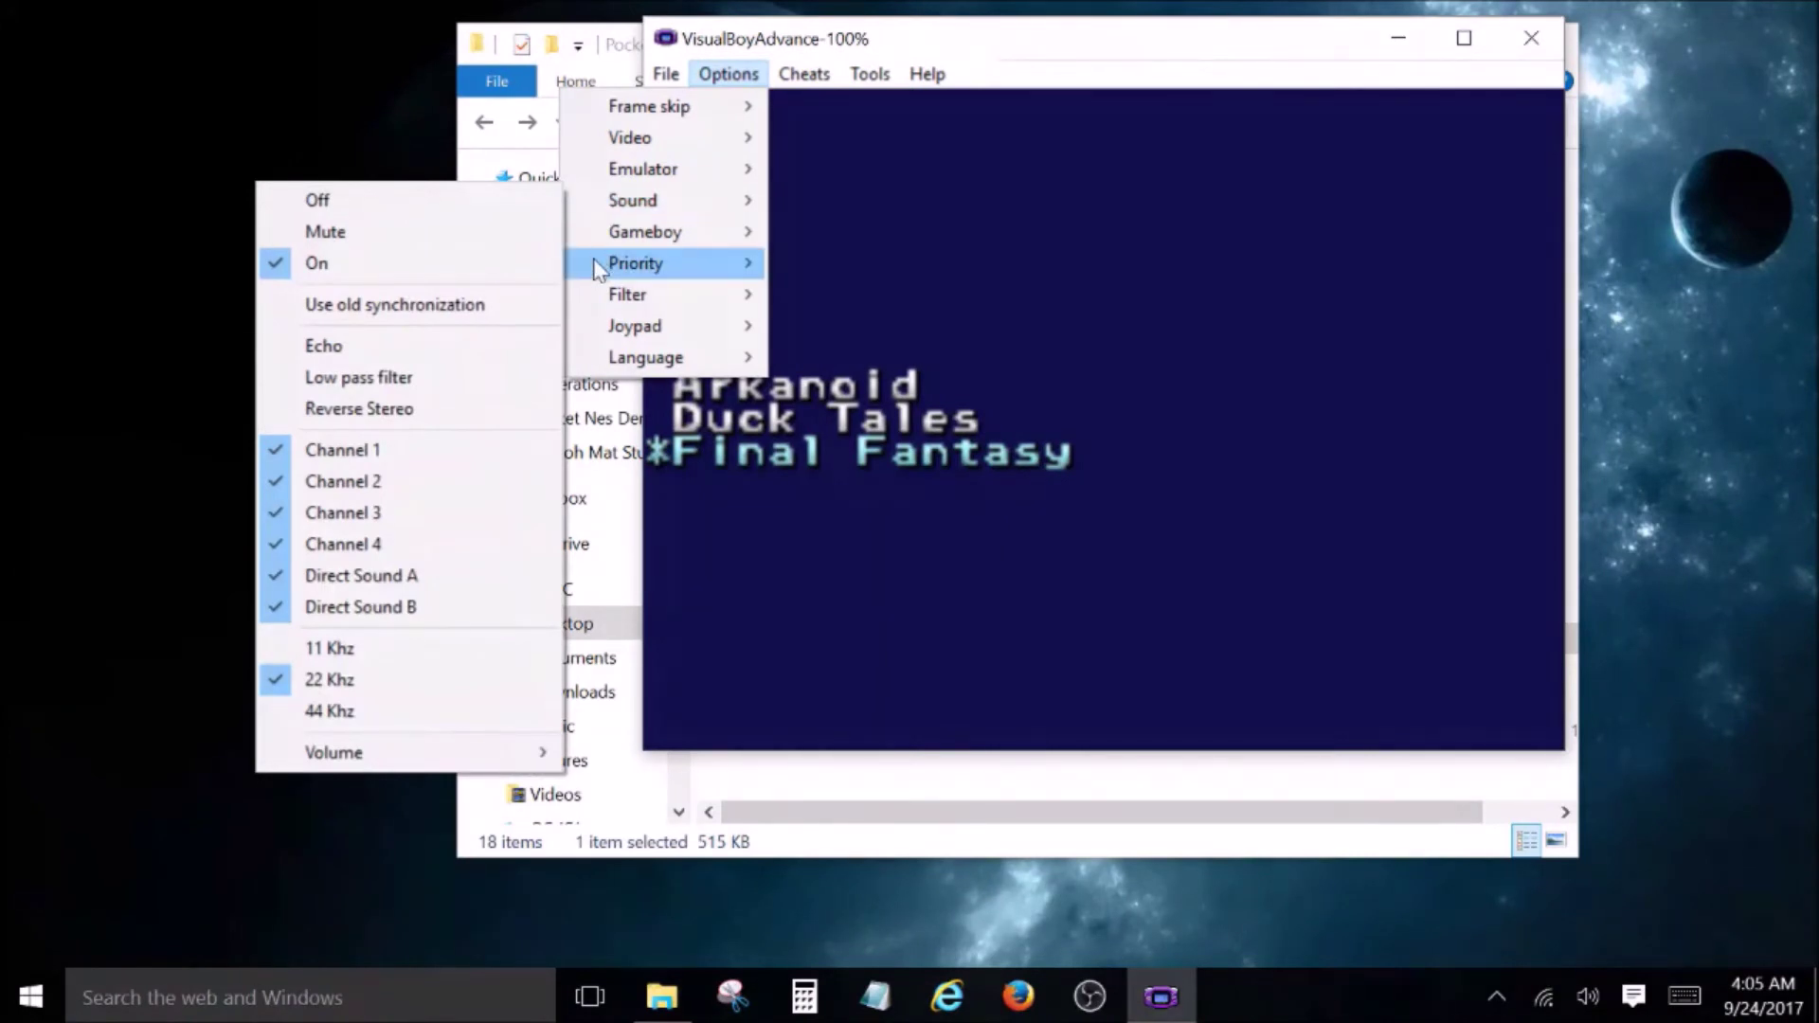
{"action": "mouse_move", "coordinate": [626, 200]}
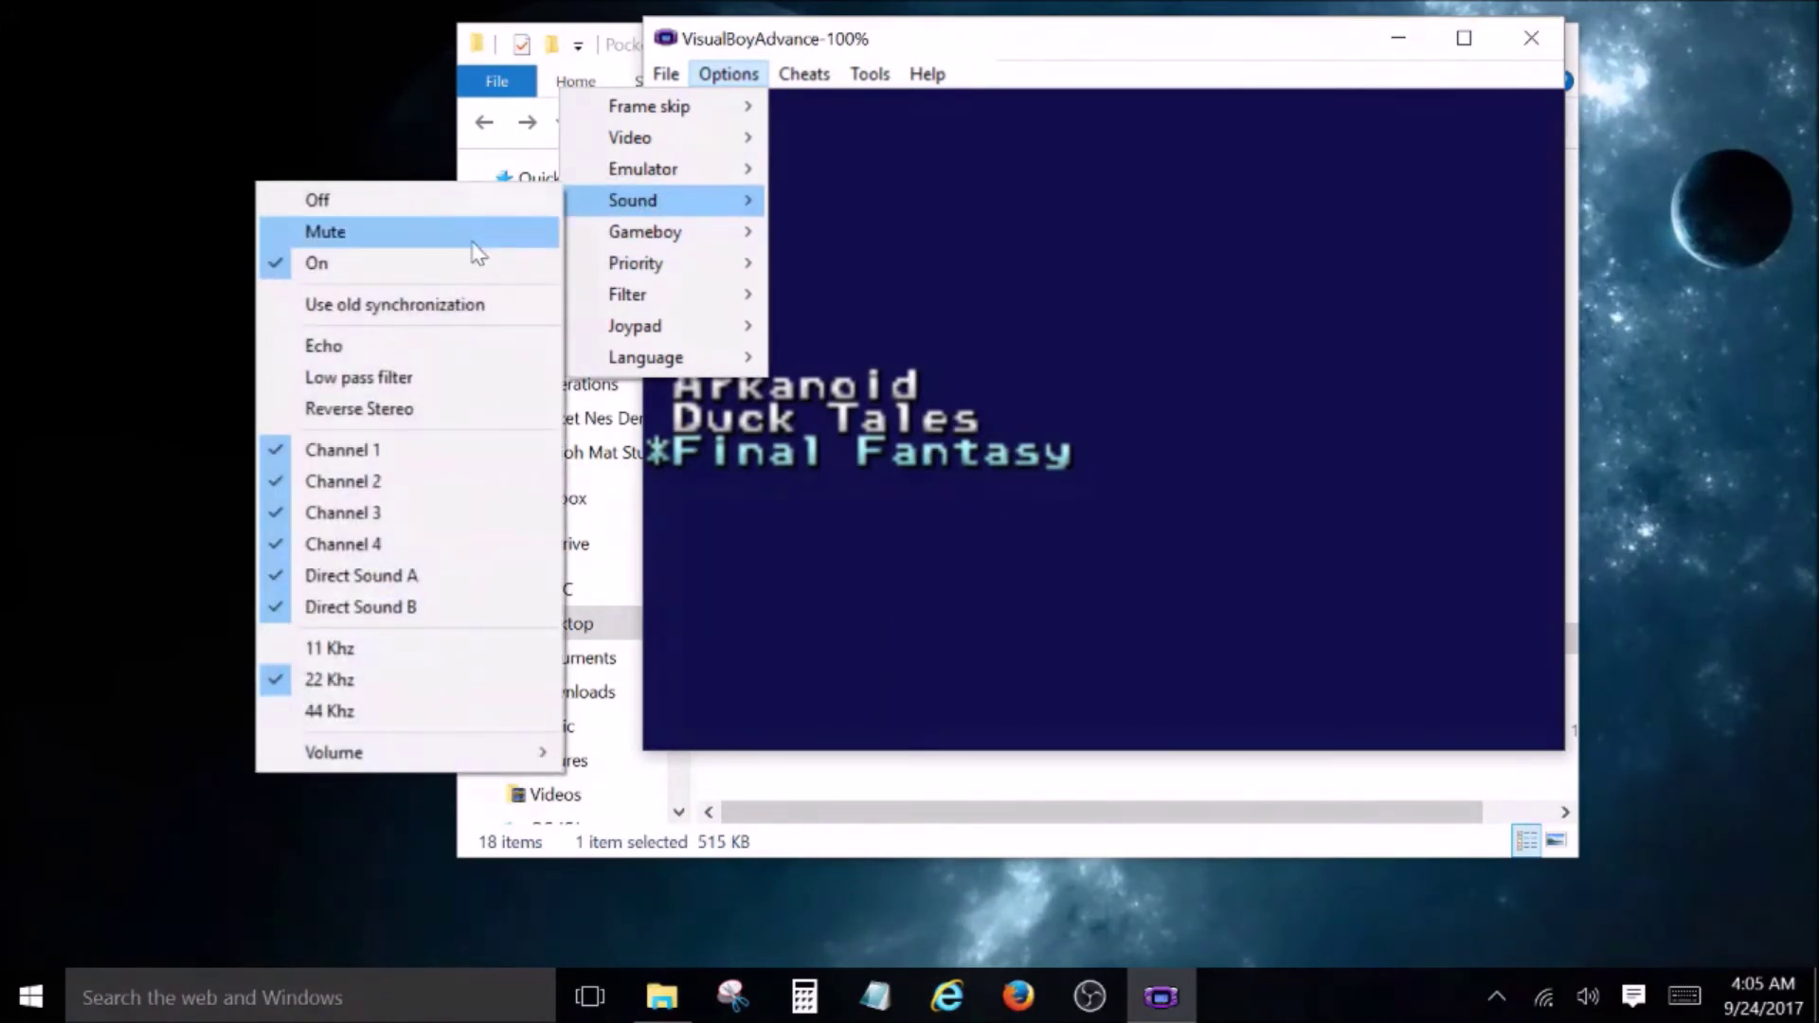
{"action": "left_click", "coordinate": [479, 233]}
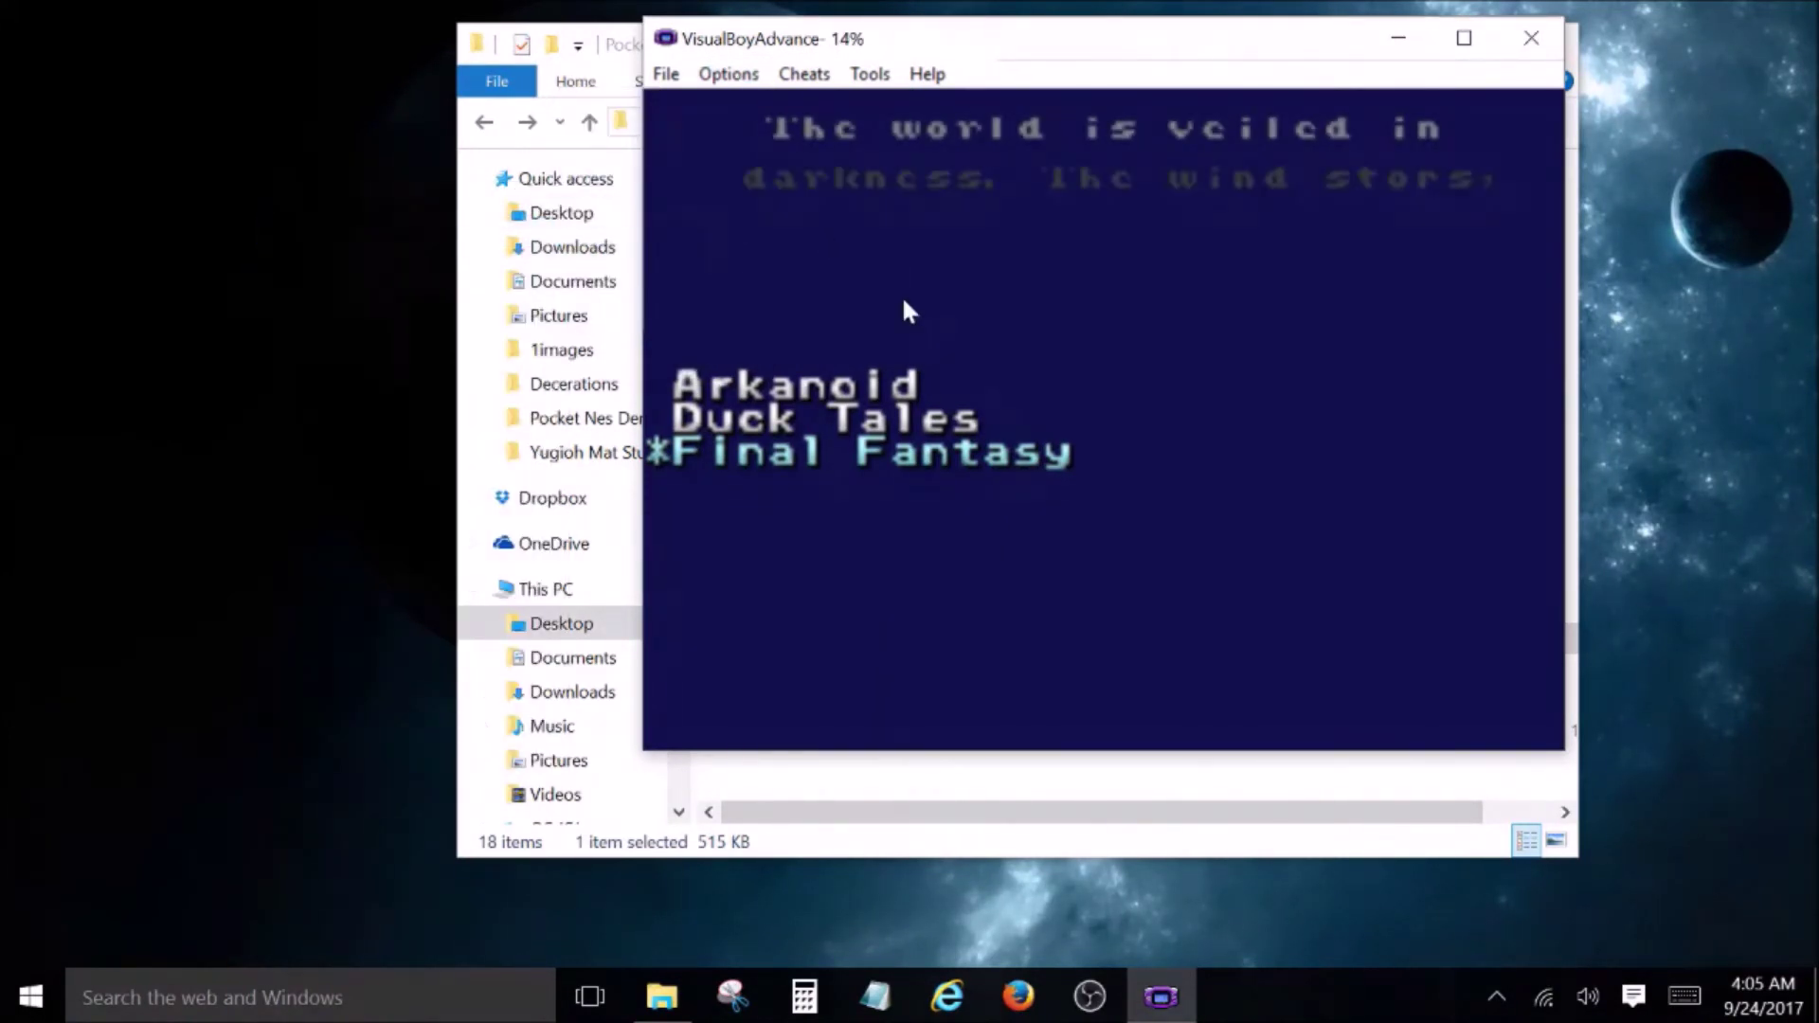
Cycle through the three games, previewing Duck Tales, then launch Arkanoid.
{"action": "key", "text": "Up"}
{"action": "key", "text": "Return"}
{"action": "key", "text": "Up"}
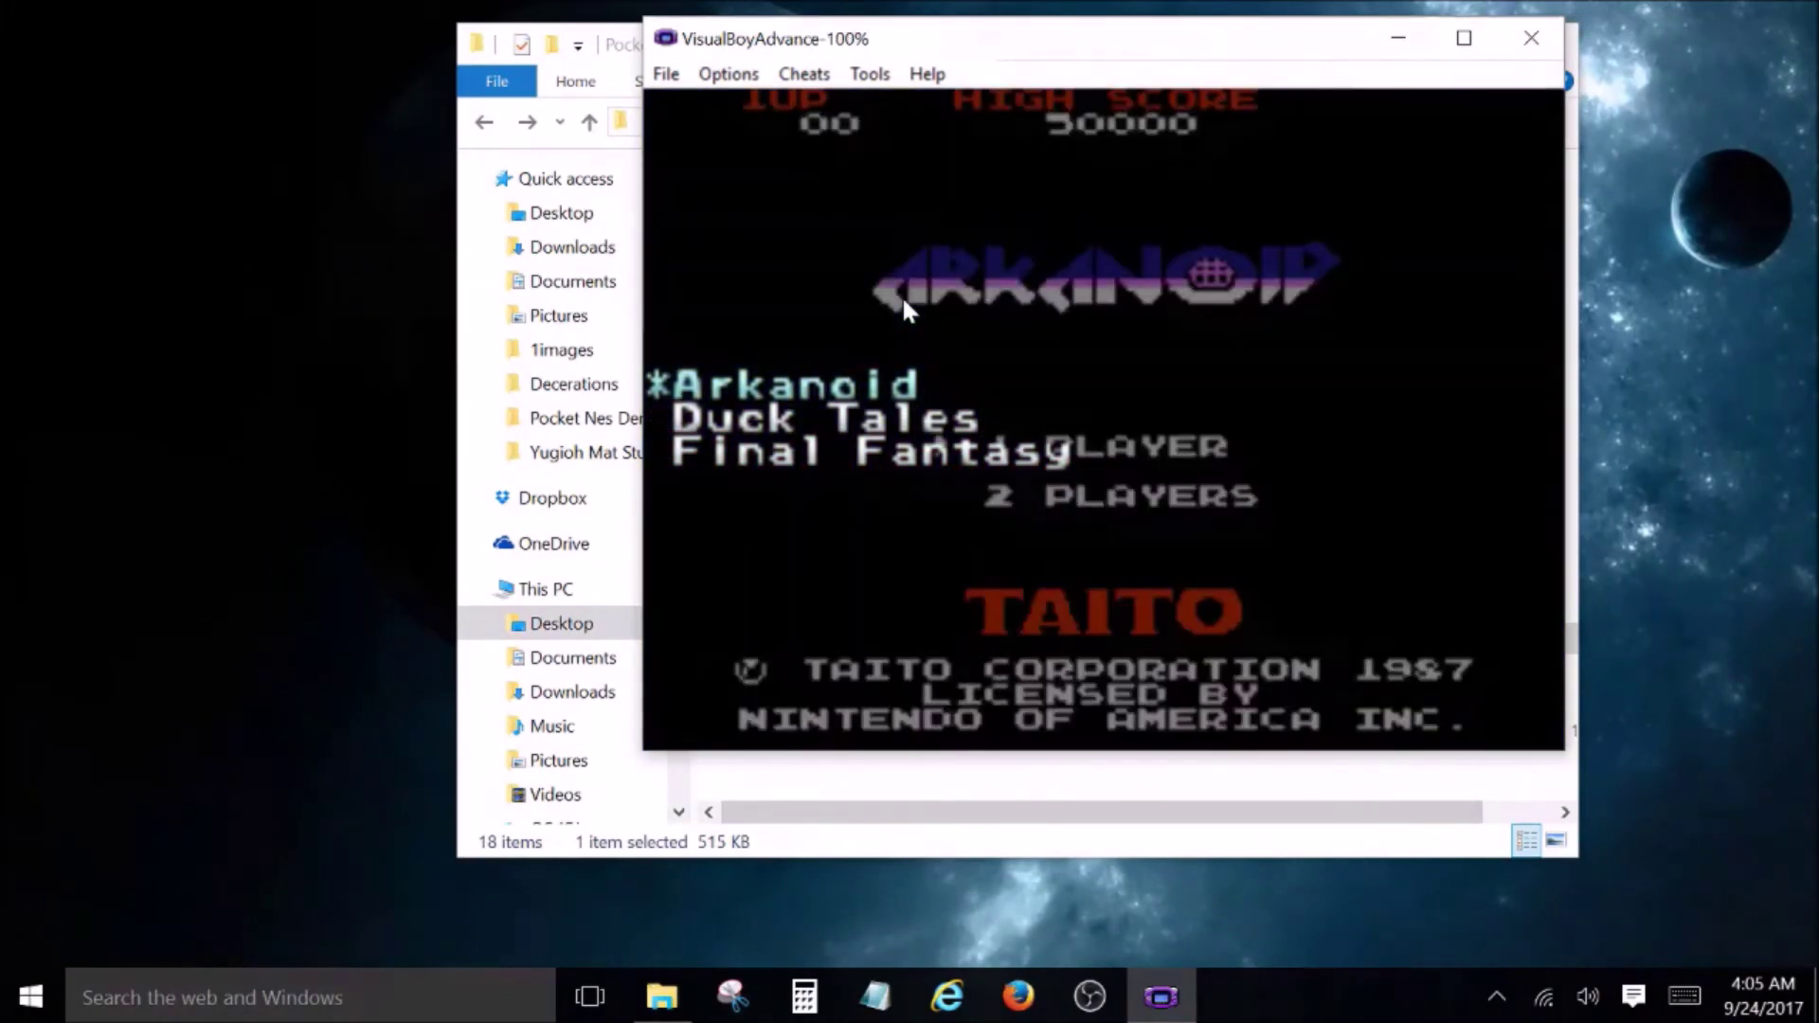
{"action": "key", "text": "Down"}
{"action": "key", "text": "Down"}
{"action": "key", "text": "Up"}
{"action": "key", "text": "Up"}
{"action": "key", "text": "Down"}
{"action": "key", "text": "Down"}
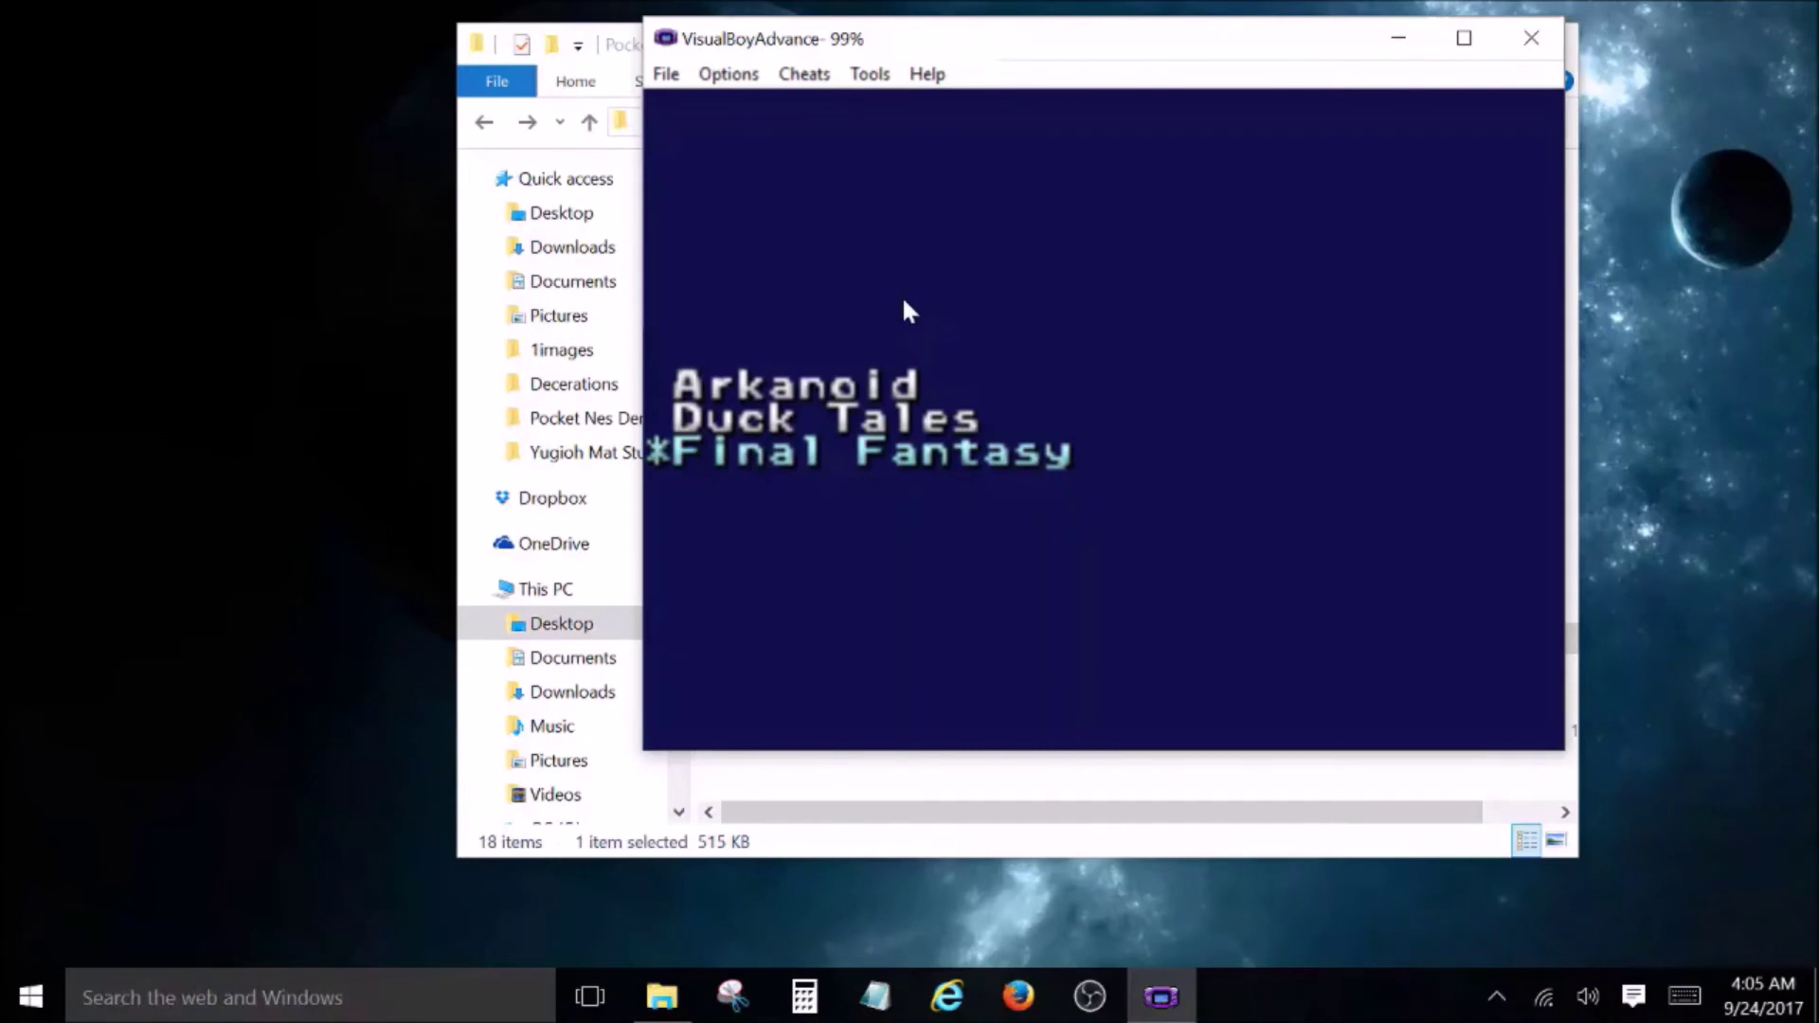
{"action": "key", "text": "Up"}
{"action": "key", "text": "Up"}
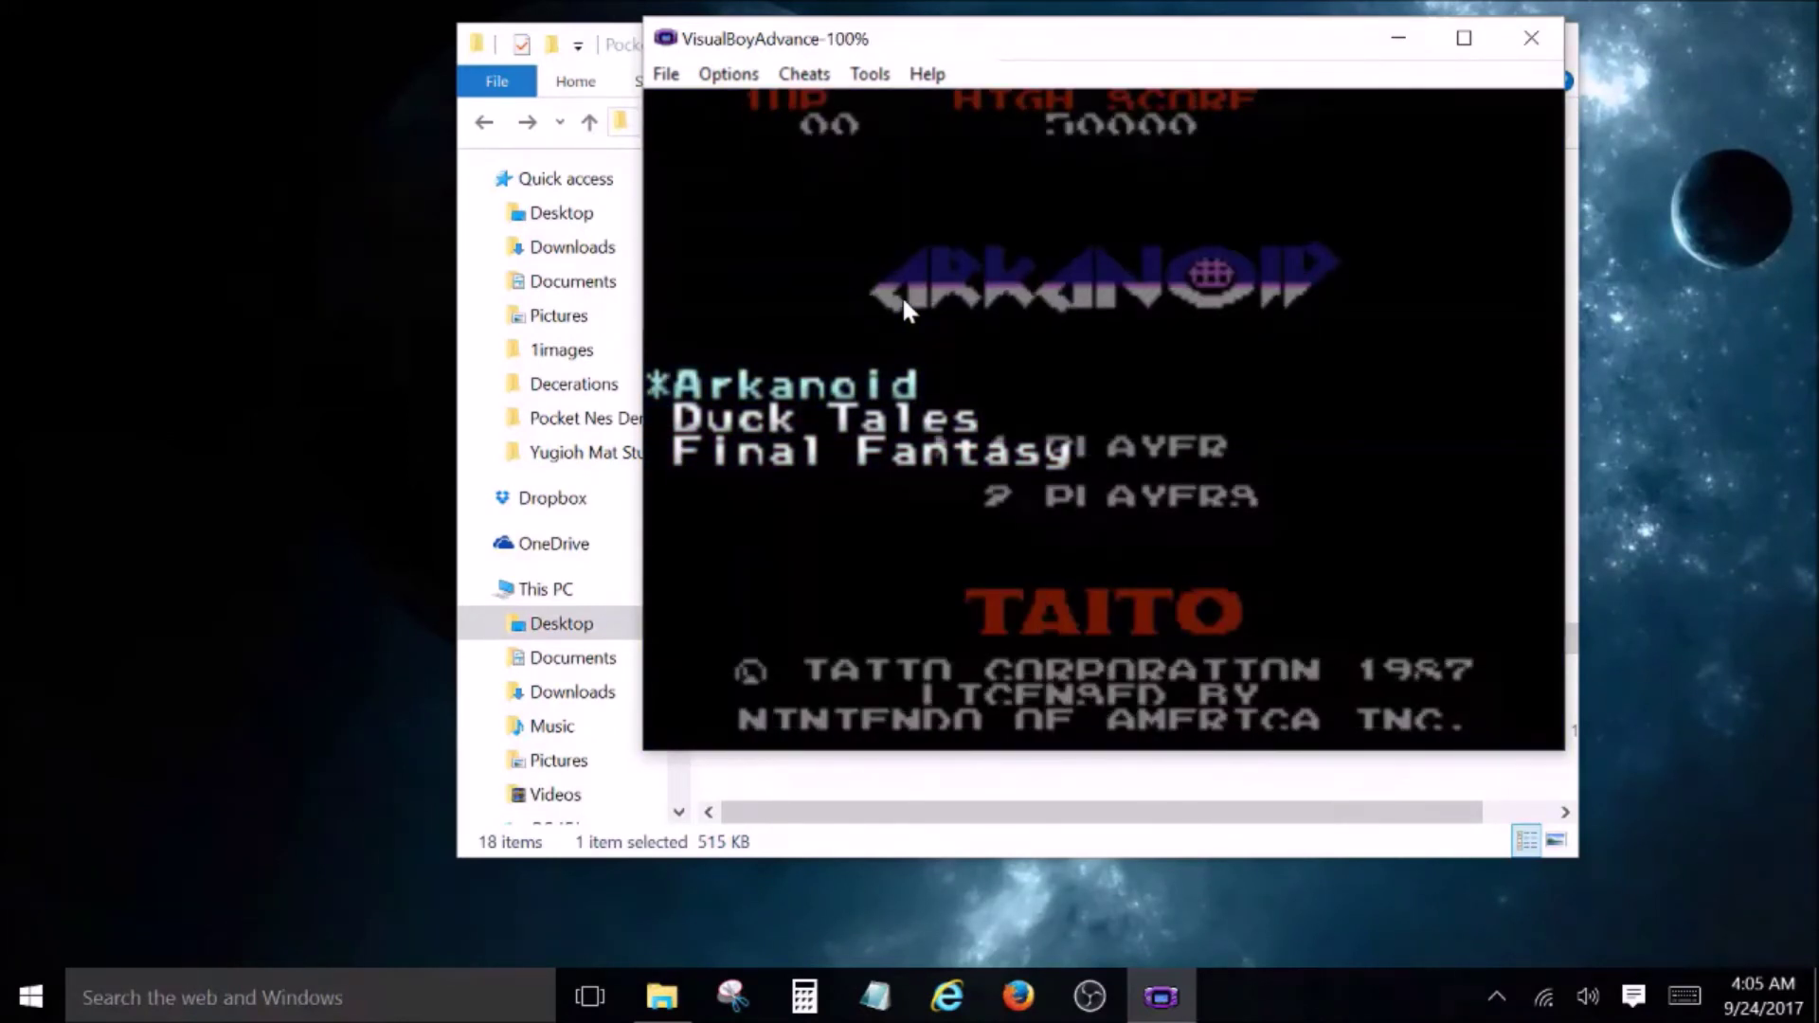
{"action": "key", "text": "z"}
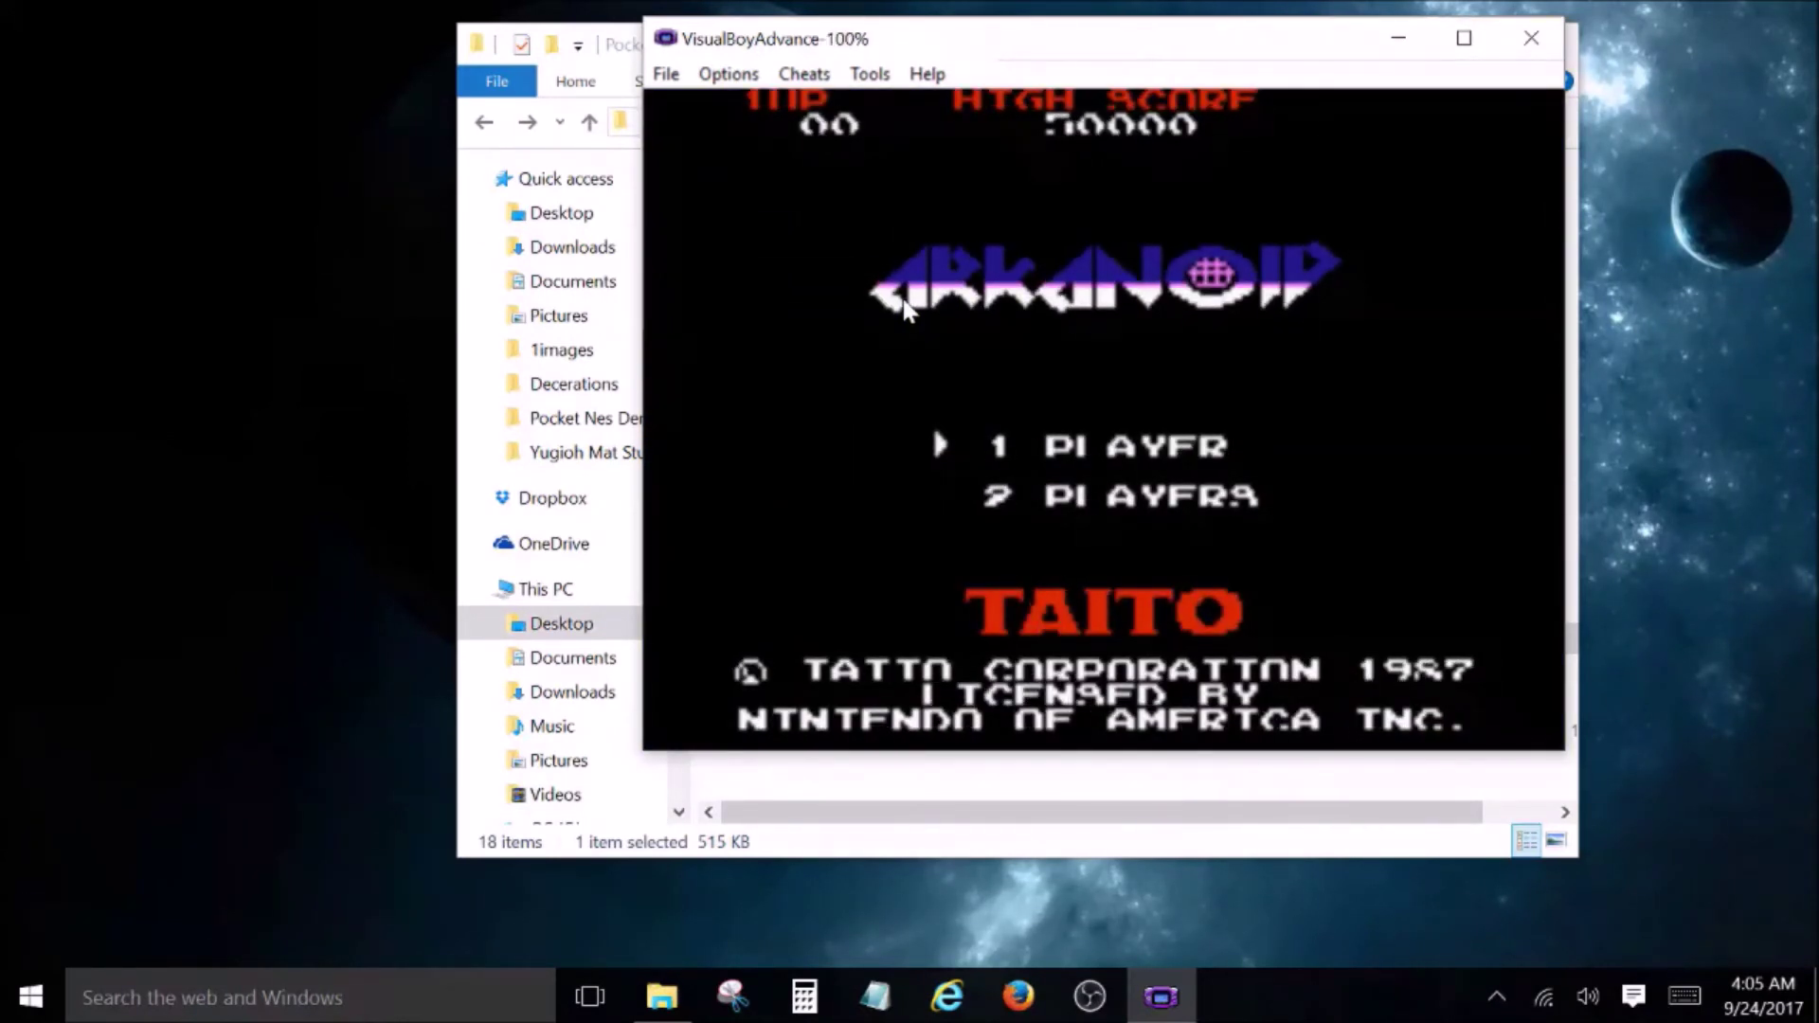